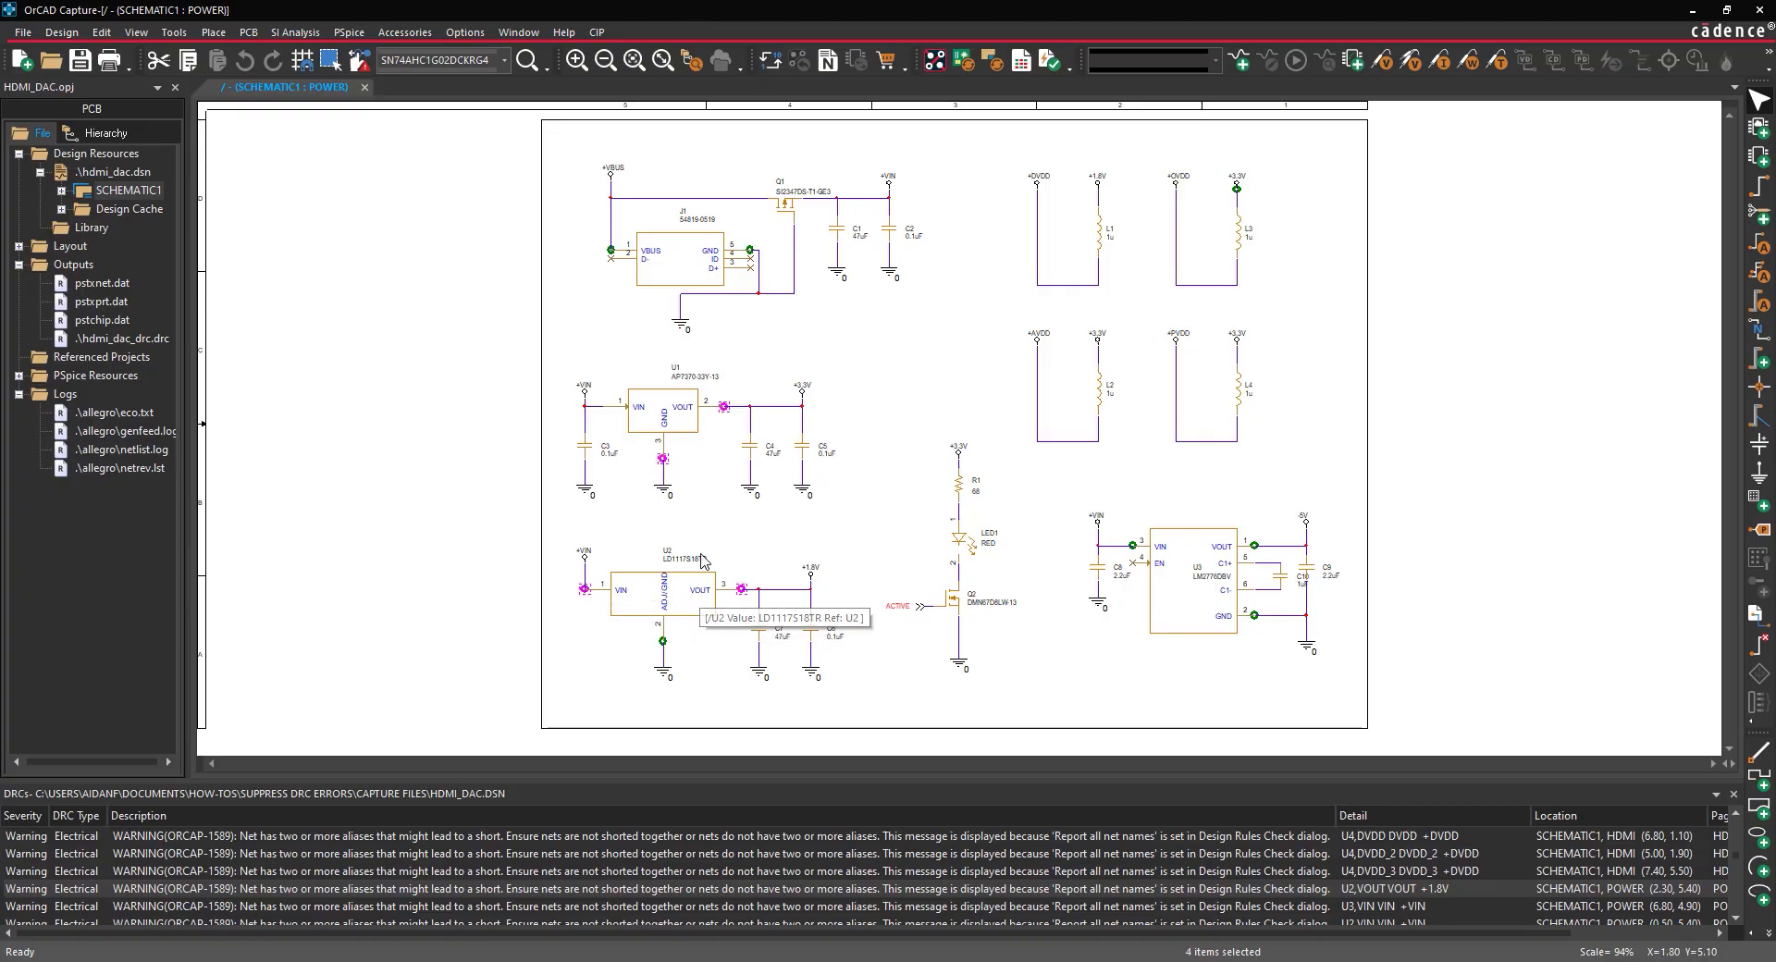
pyautogui.keyDown('ctrl'); pyautogui.click(751, 252); pyautogui.keyUp('ctrl')
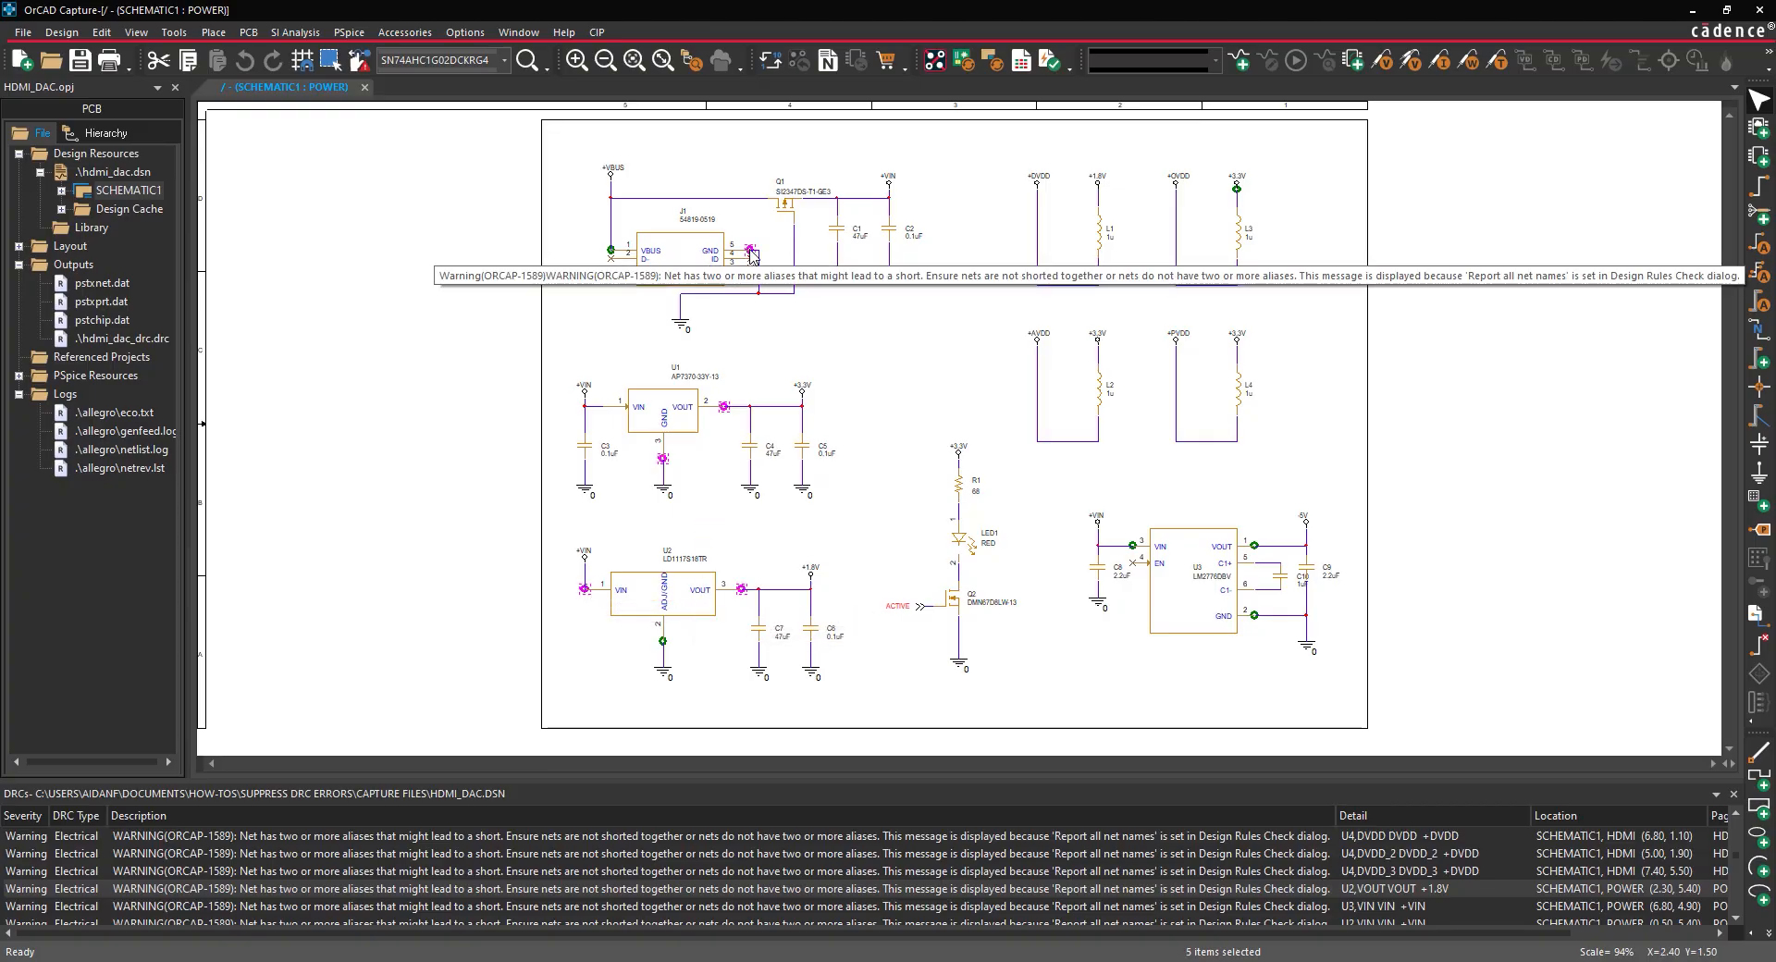
pyautogui.keyDown('ctrl'); pyautogui.click(611, 249); pyautogui.keyUp('ctrl')
pyautogui.keyDown('ctrl'); pyautogui.click(662, 641); pyautogui.keyUp('ctrl')
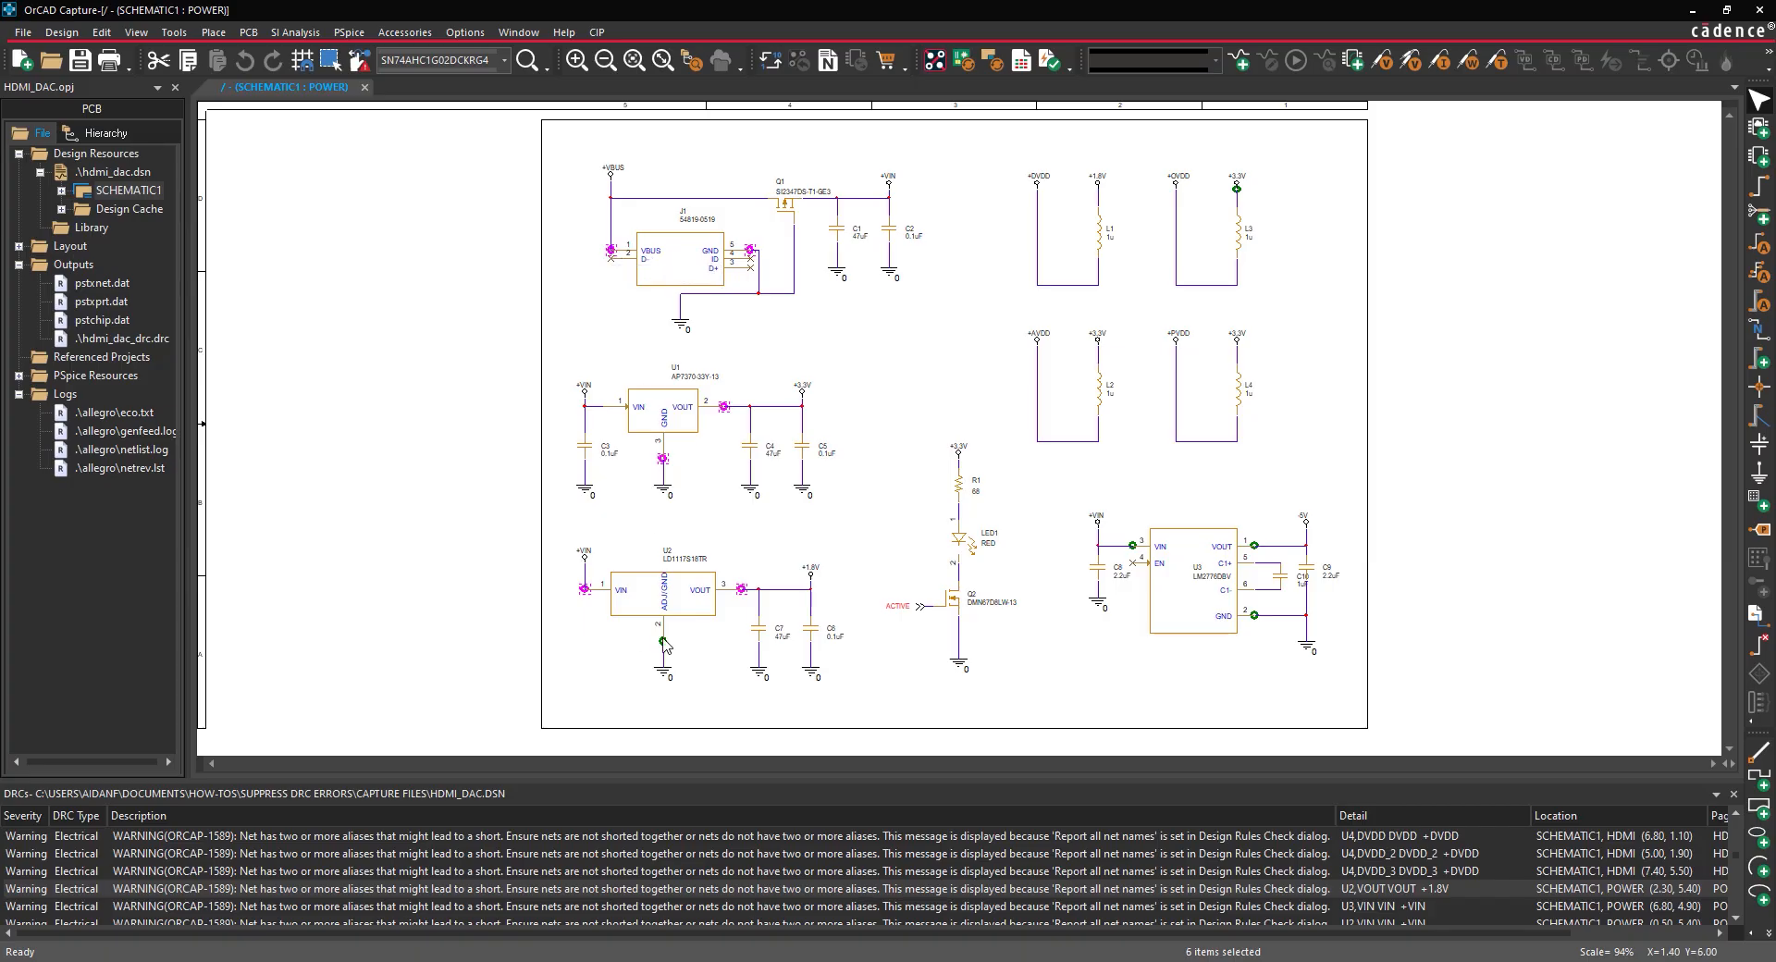
pyautogui.rightClick(743, 589)
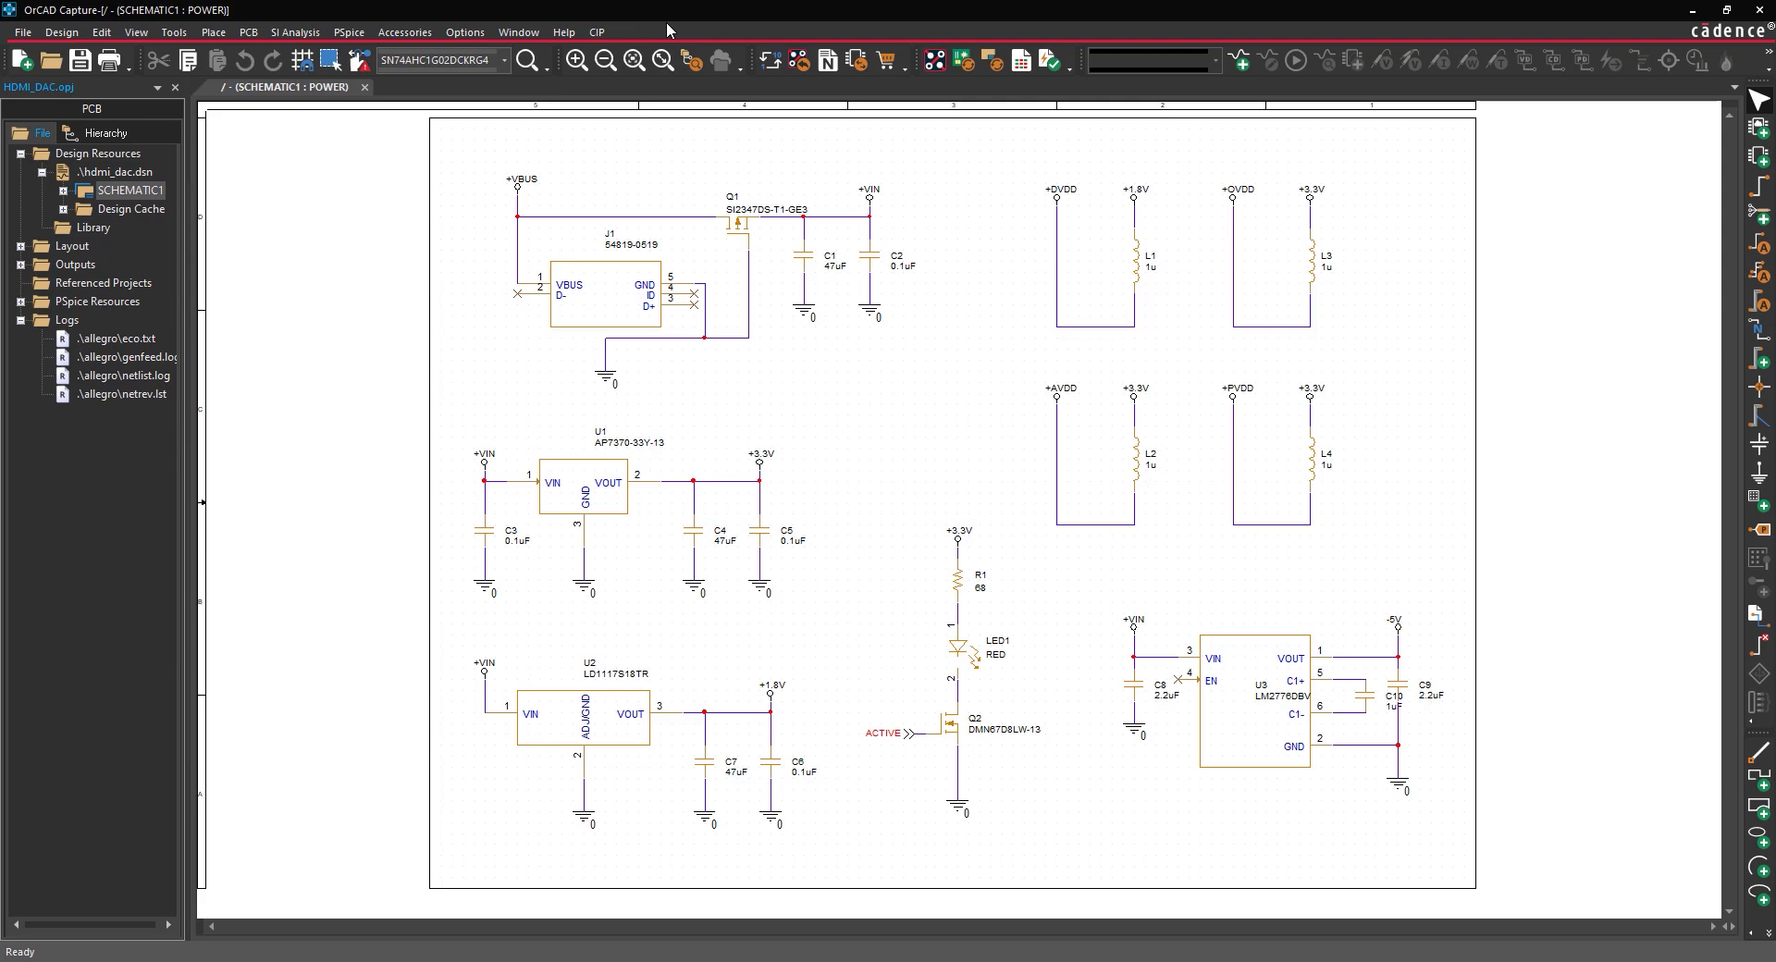
# Step: Set Waived DRC to Preserve in the Design Rules Check options
pyautogui.click(247, 32)
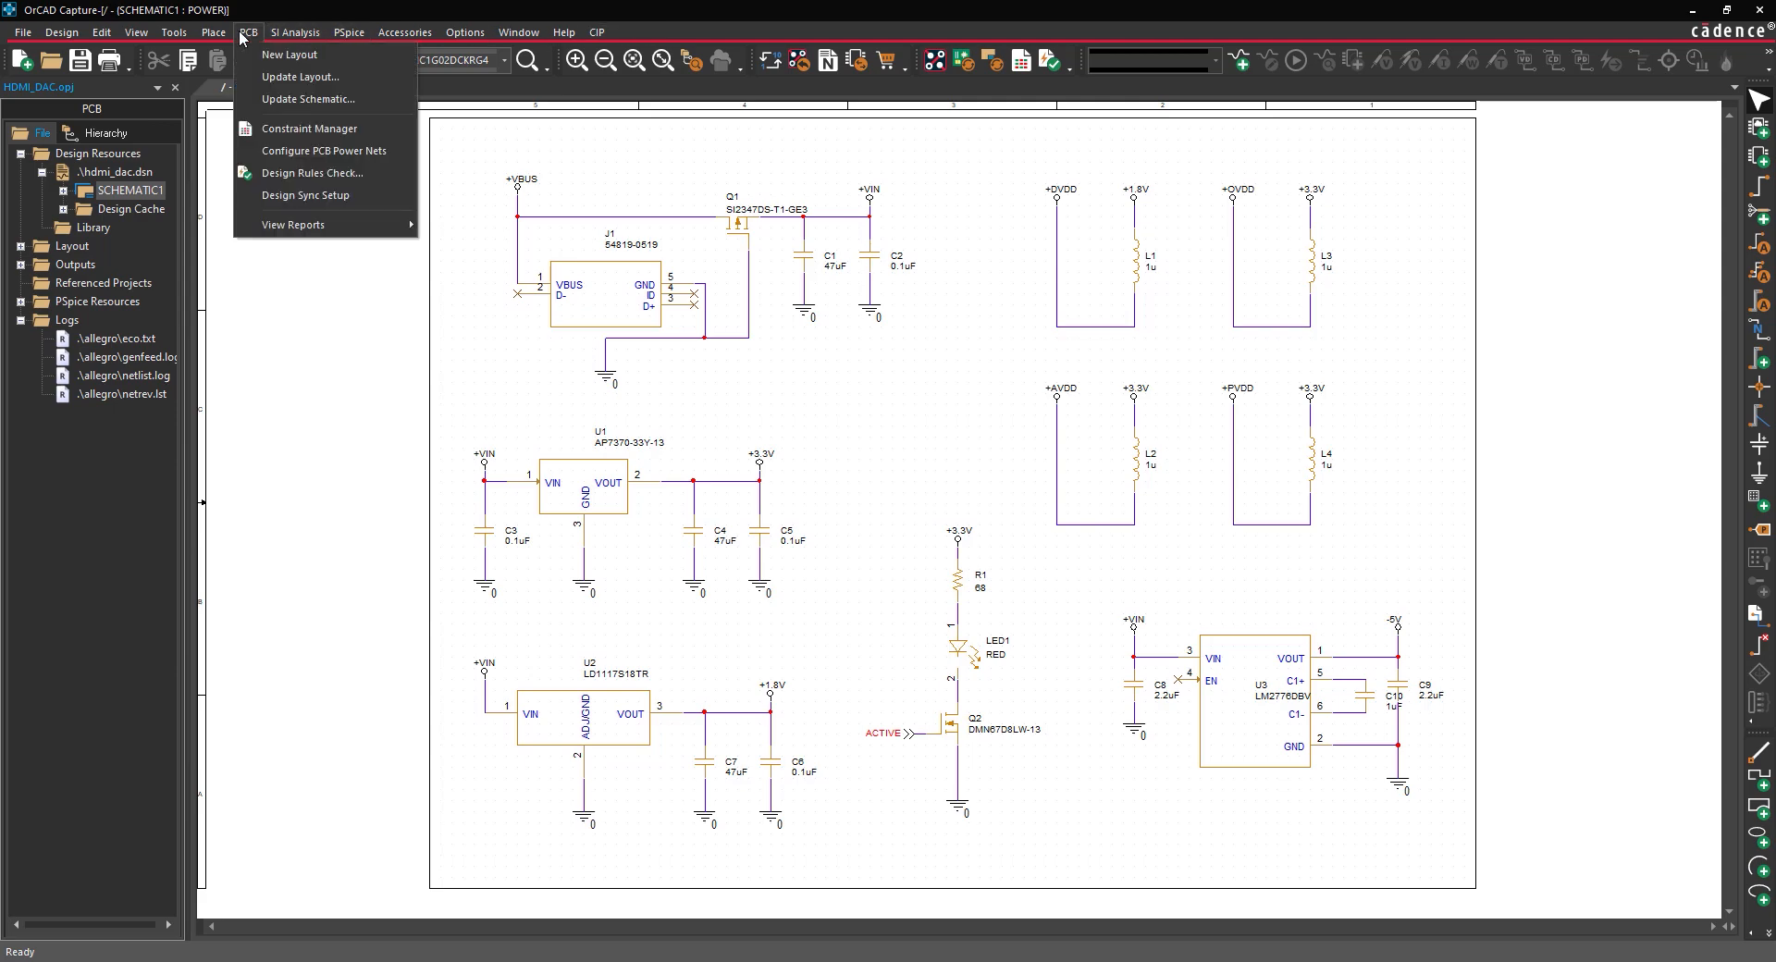
pyautogui.click(263, 175)
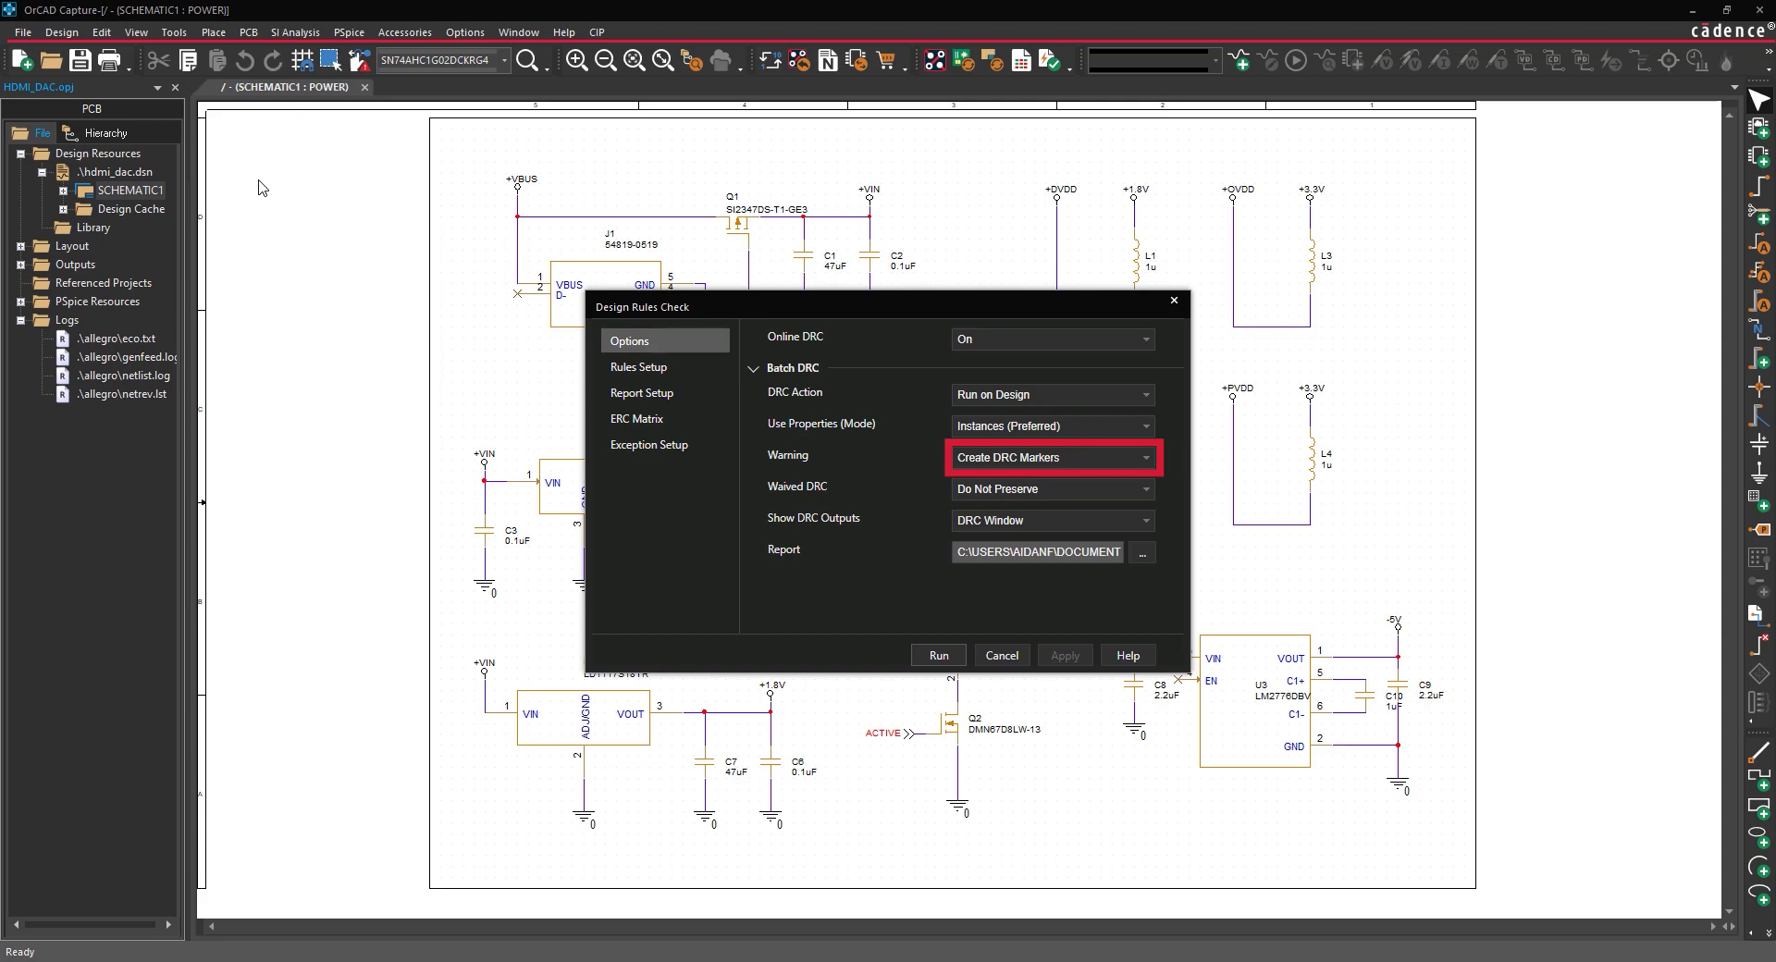
pyautogui.click(998, 492)
pyautogui.click(999, 529)
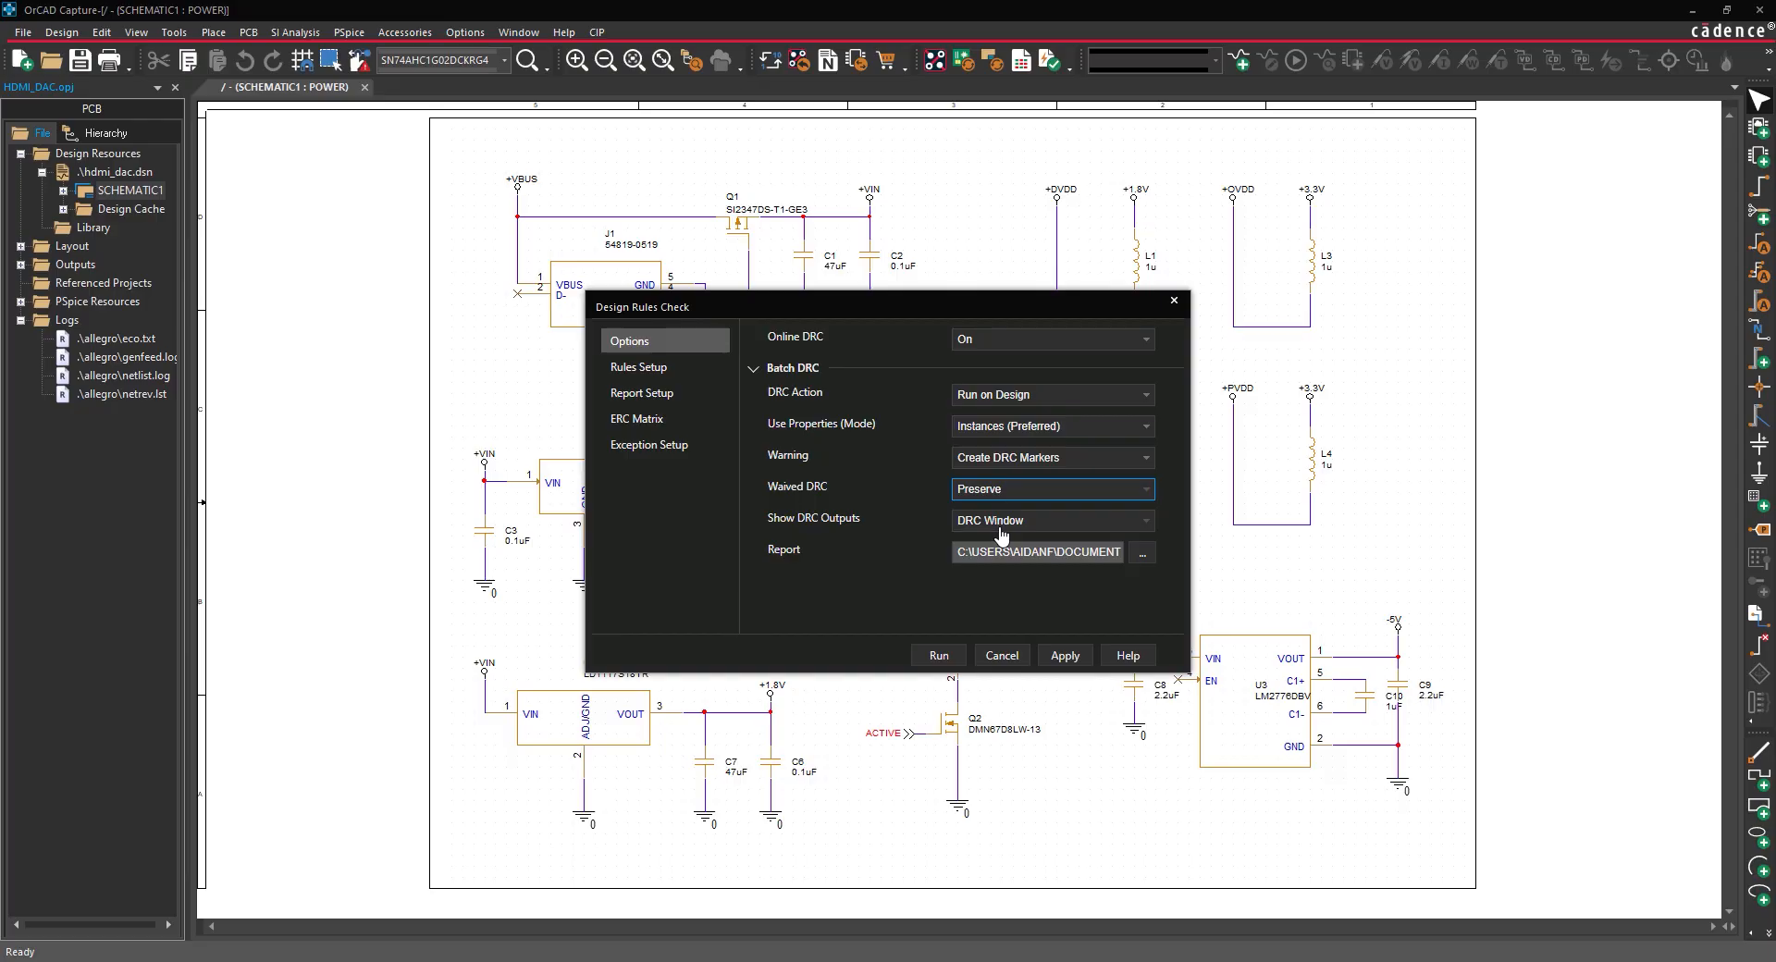
# Step: Set the DRC report file to HDMI_DAC_DRC in the Capture Files folder
pyautogui.click(1145, 554)
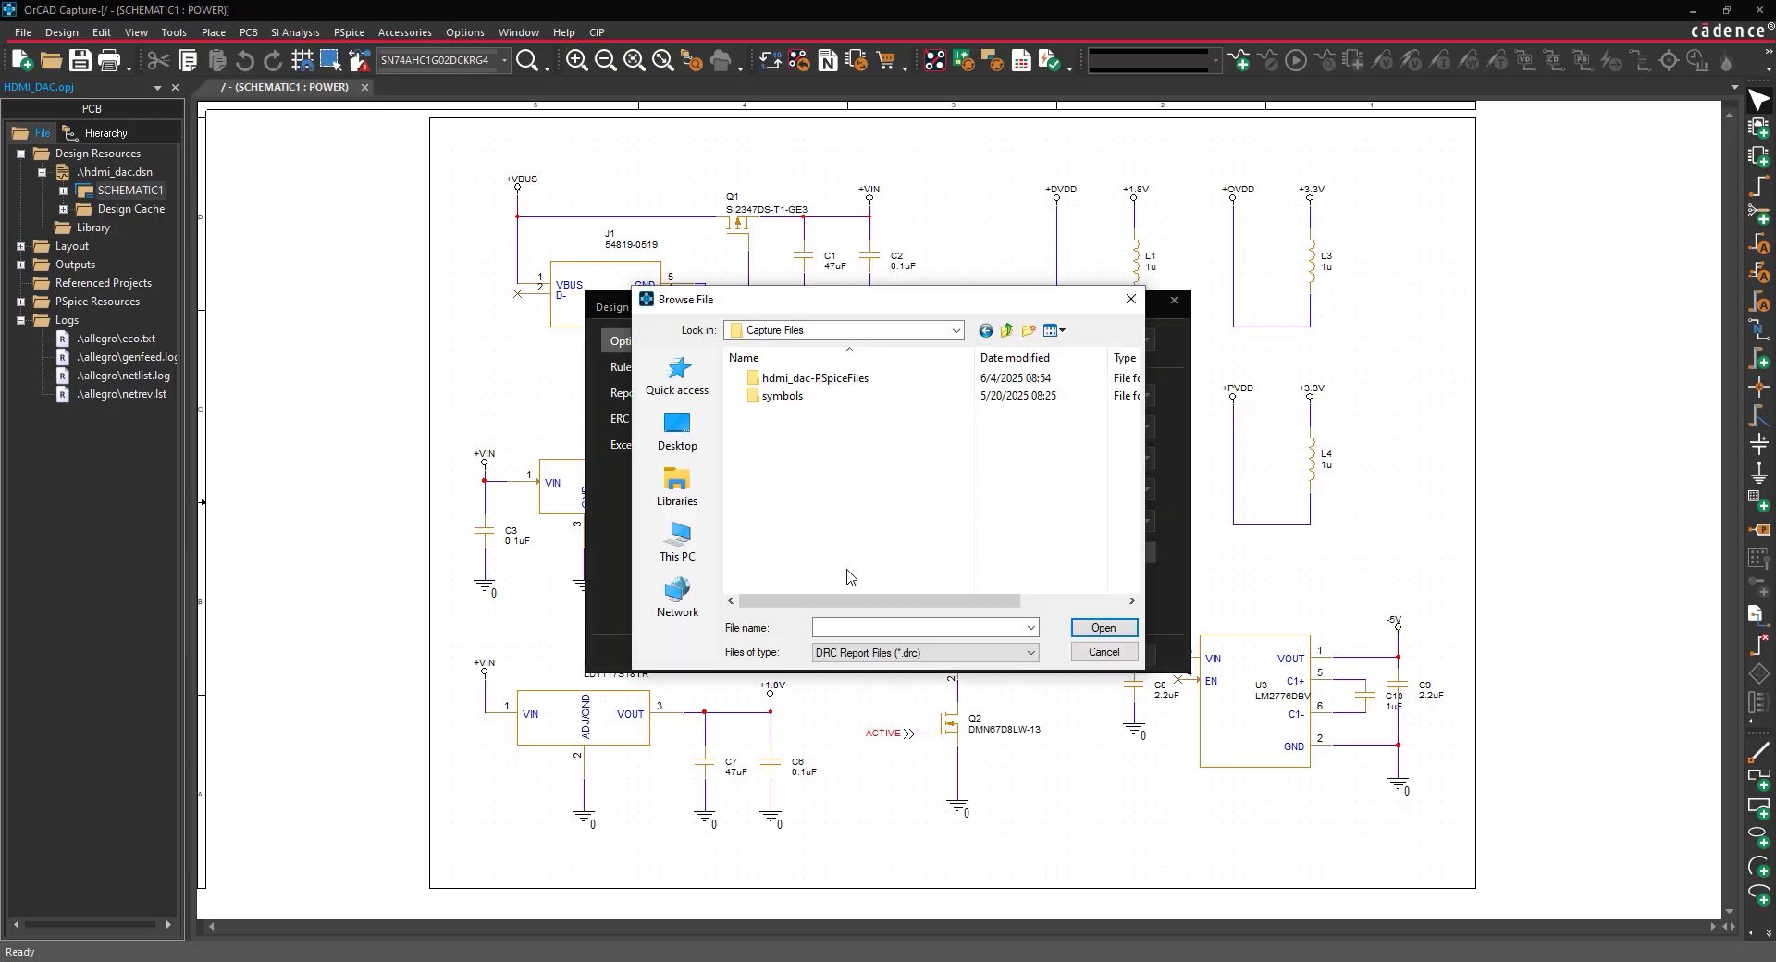
pyautogui.click(857, 627)
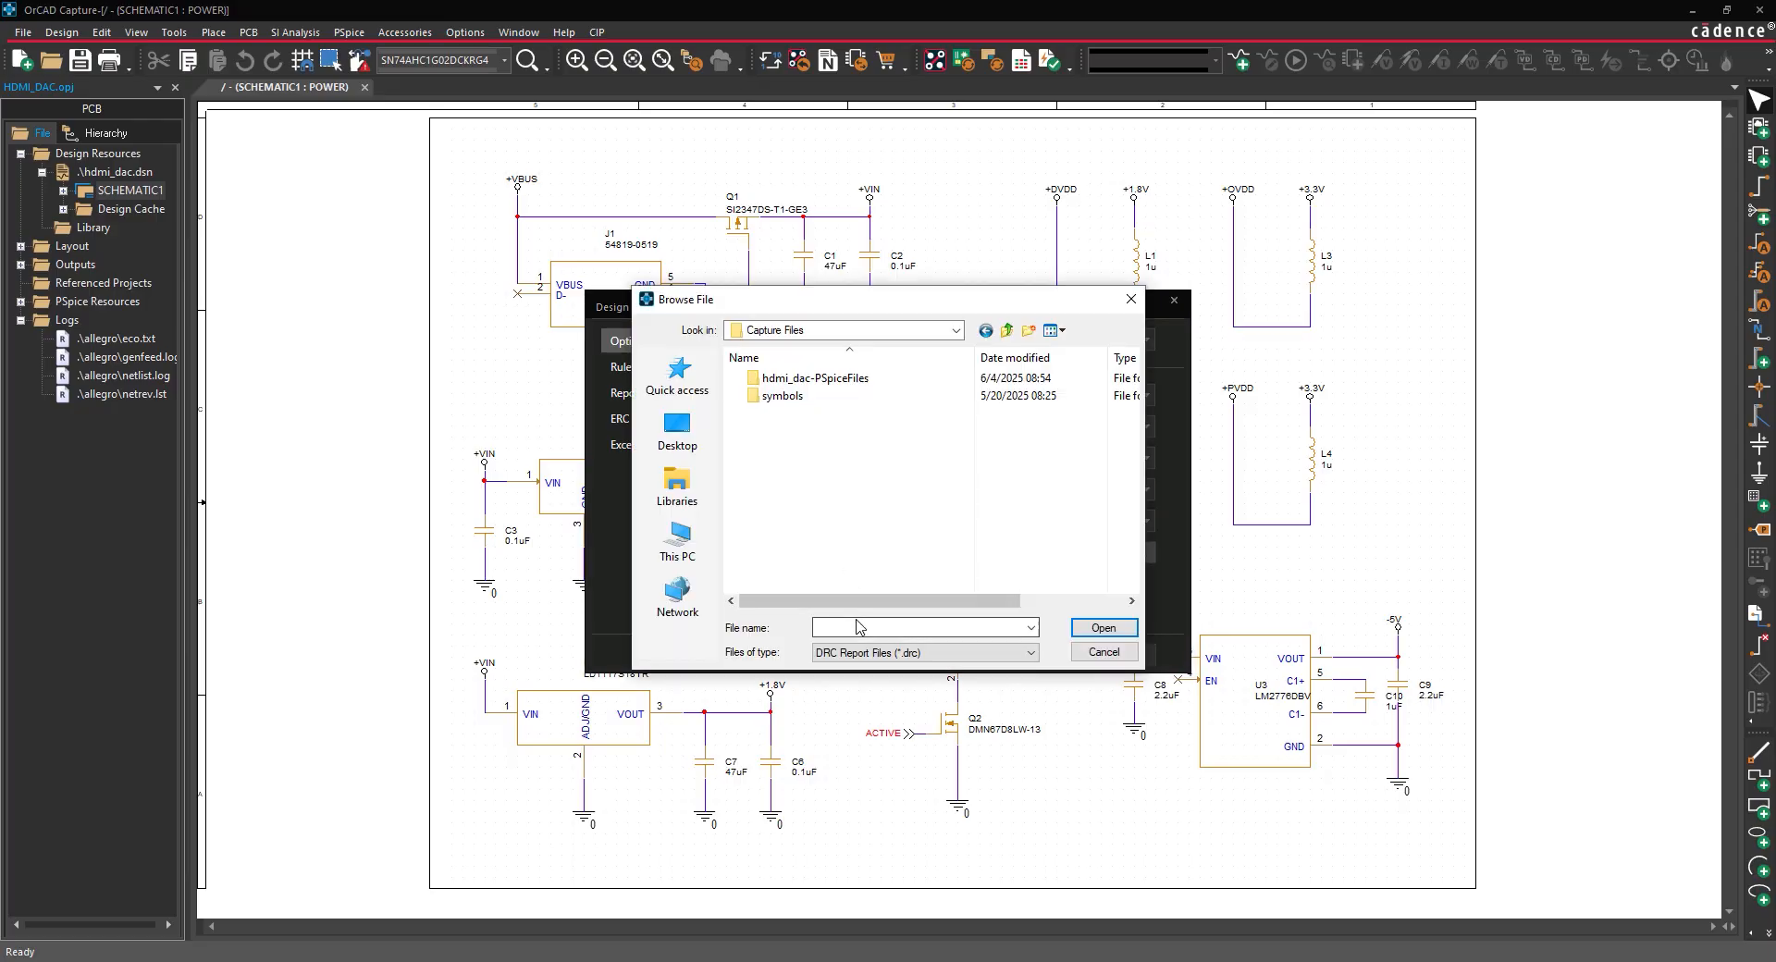
pyautogui.write('HDMI_DAC_DRC')
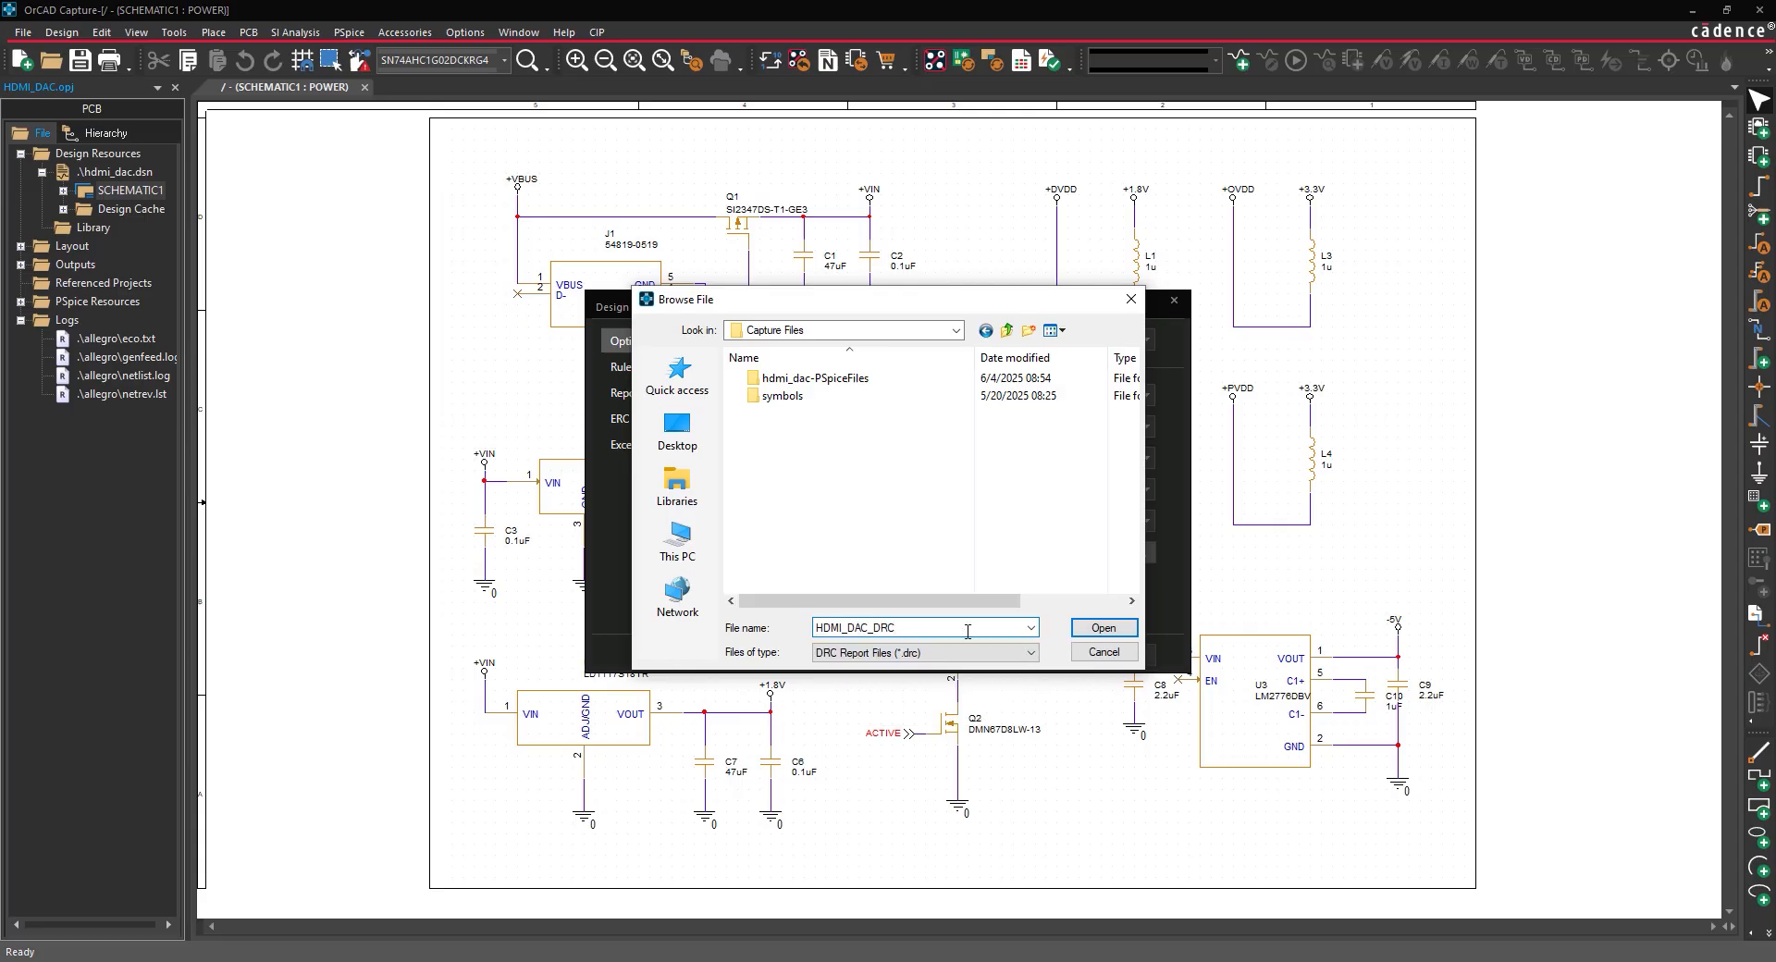
pyautogui.click(1101, 629)
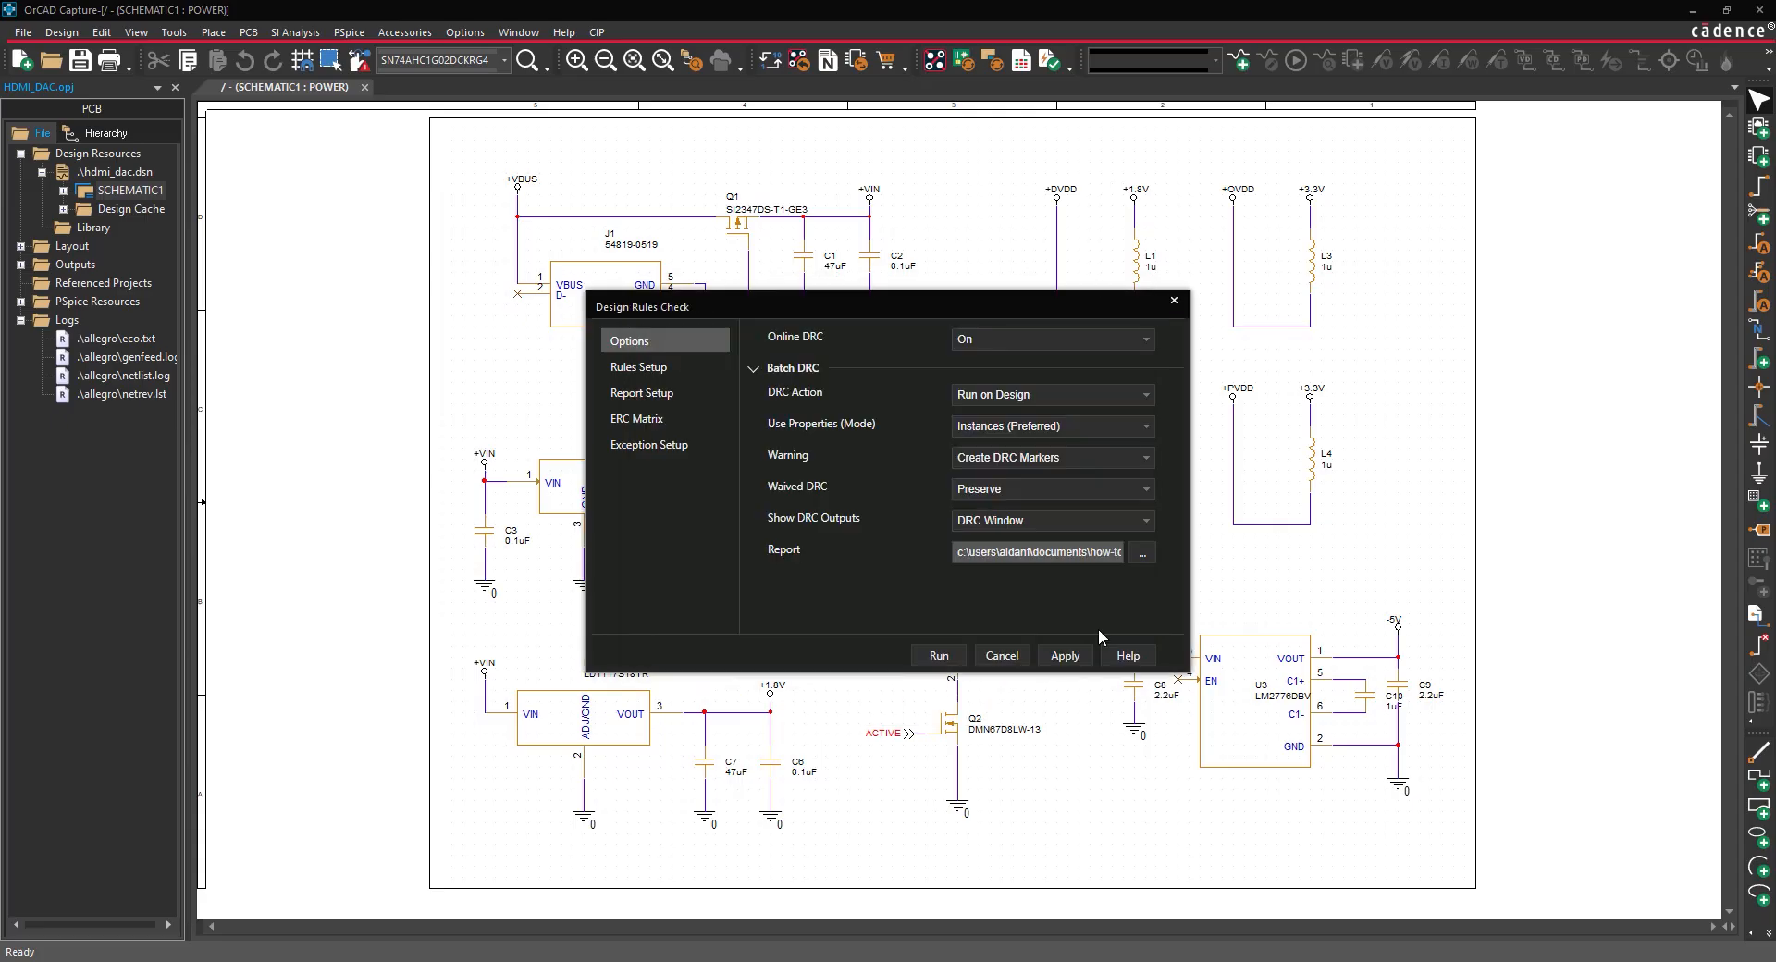
# Step: Run the design rules check on the design, accepting the undo warning and declining to view the session log
pyautogui.click(939, 655)
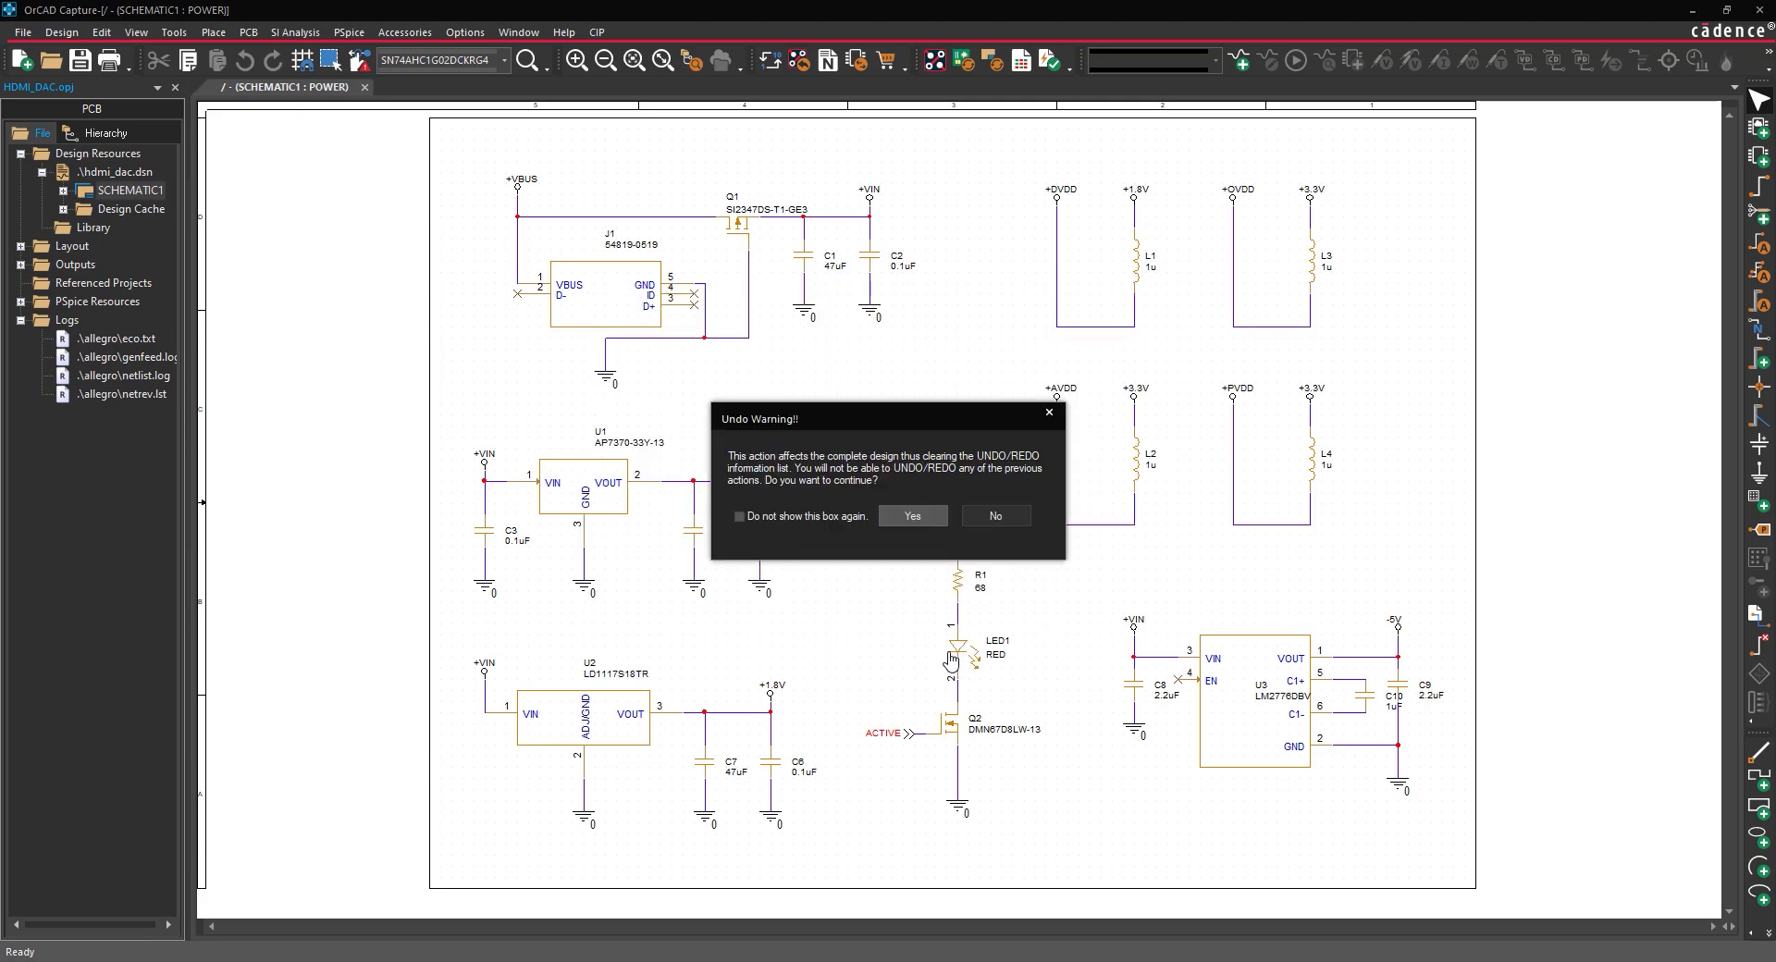
pyautogui.click(912, 516)
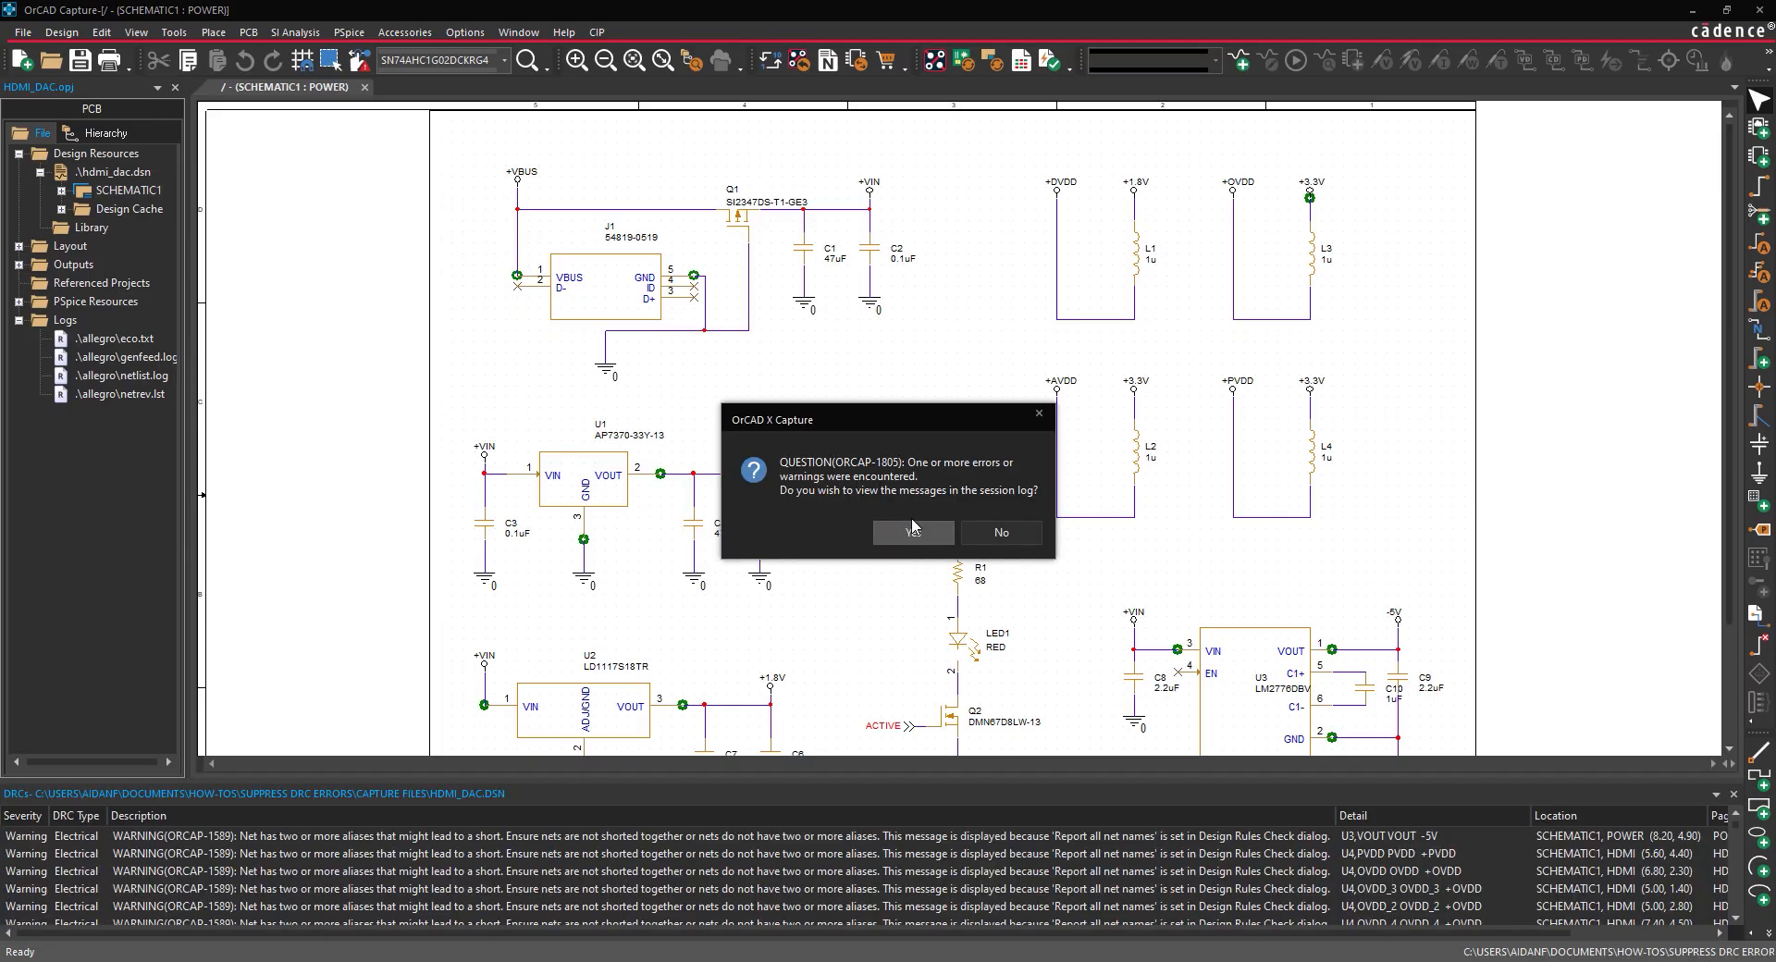
pyautogui.click(999, 534)
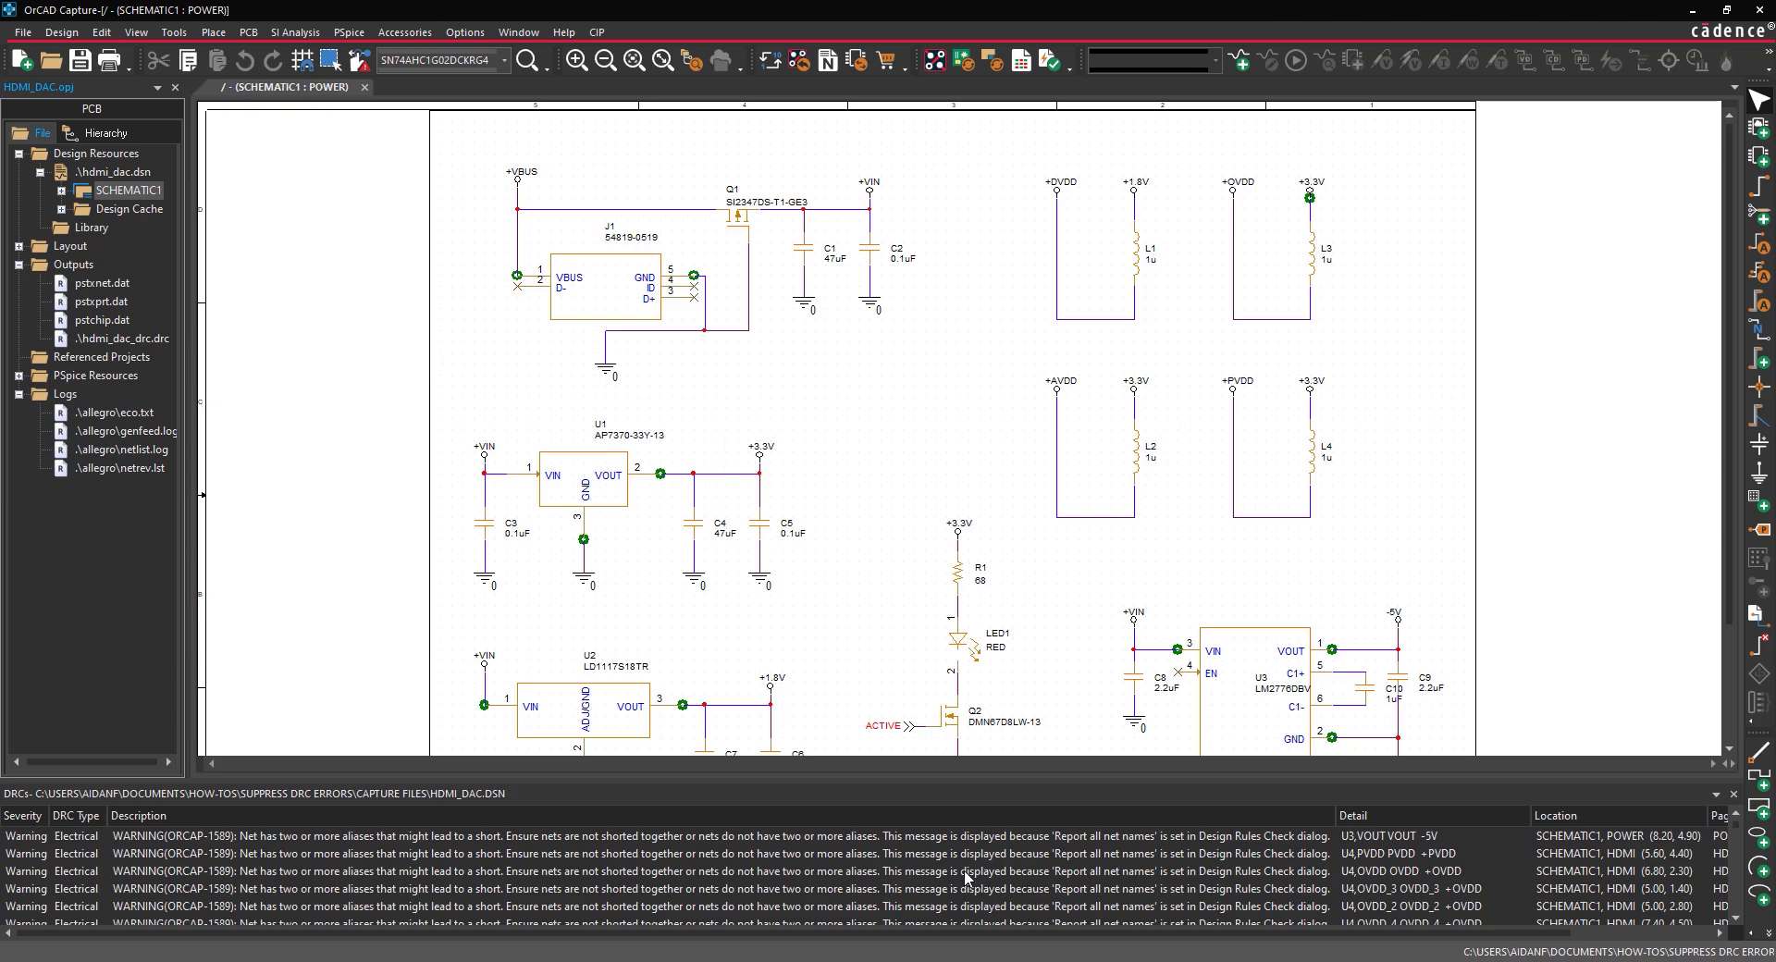
# Step: Find the ORCAP-1589 warning for U2's VOUT pin in the DRC results and jump to it on the schematic
pyautogui.scroll(-4, 970, 864)
pyautogui.scroll(5, 970, 866)
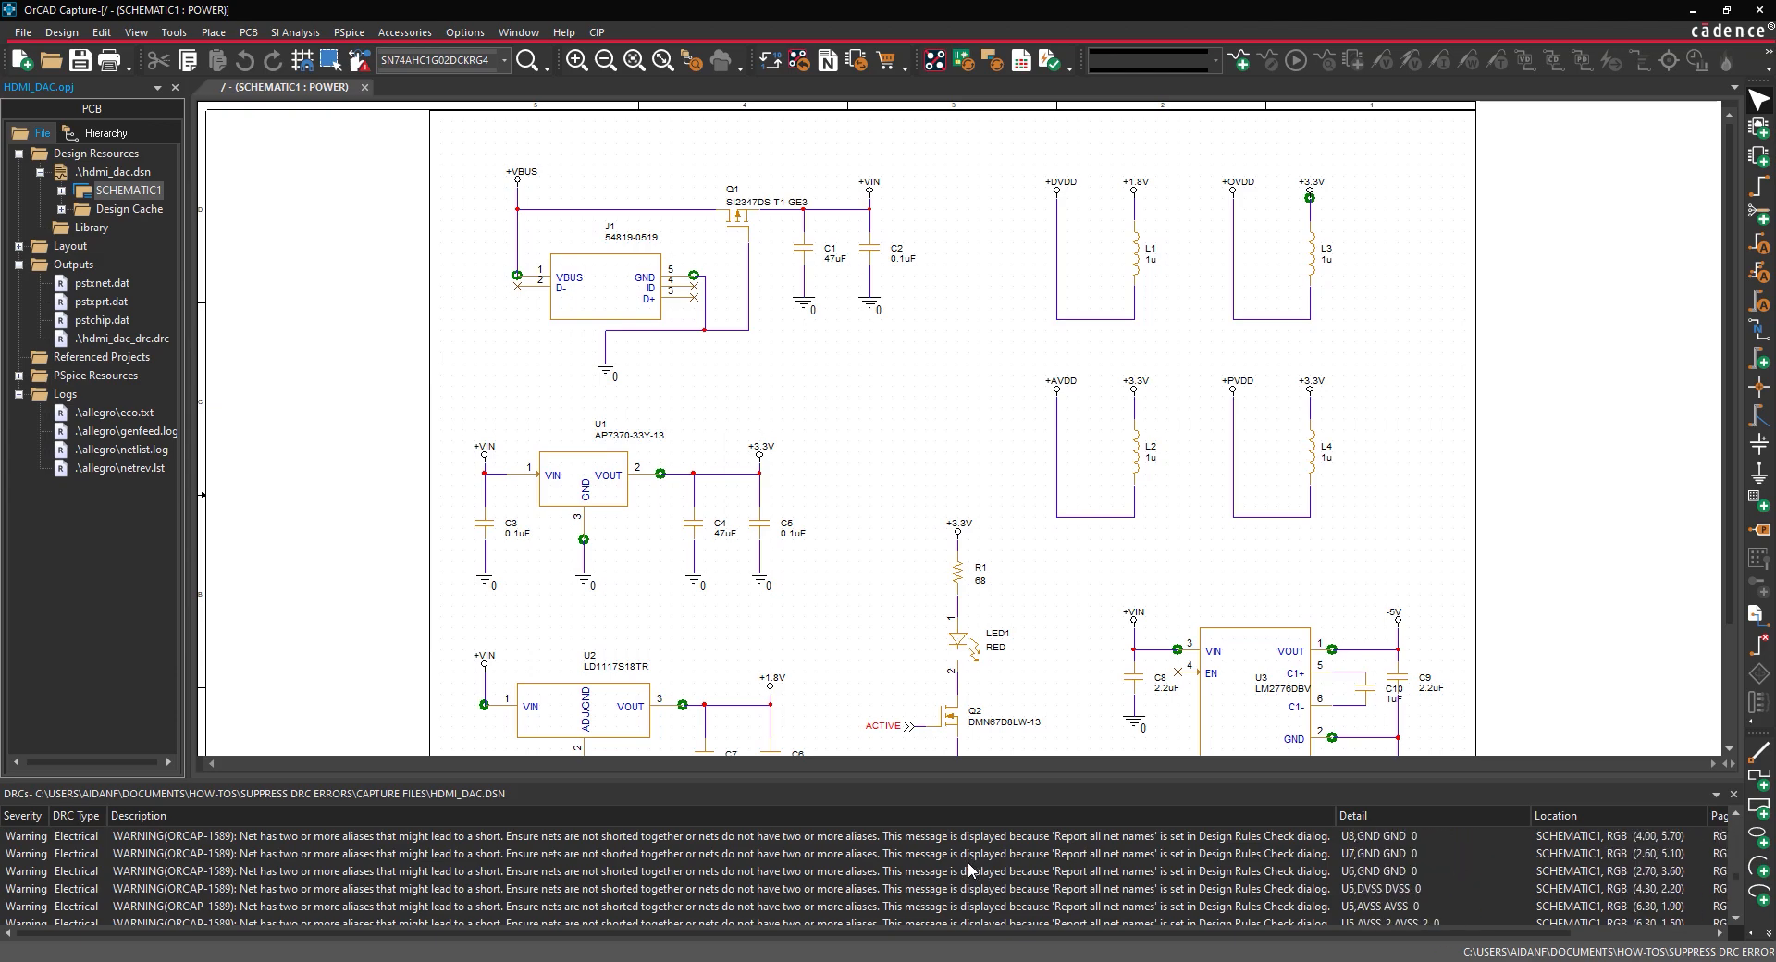
pyautogui.scroll(-3, 970, 869)
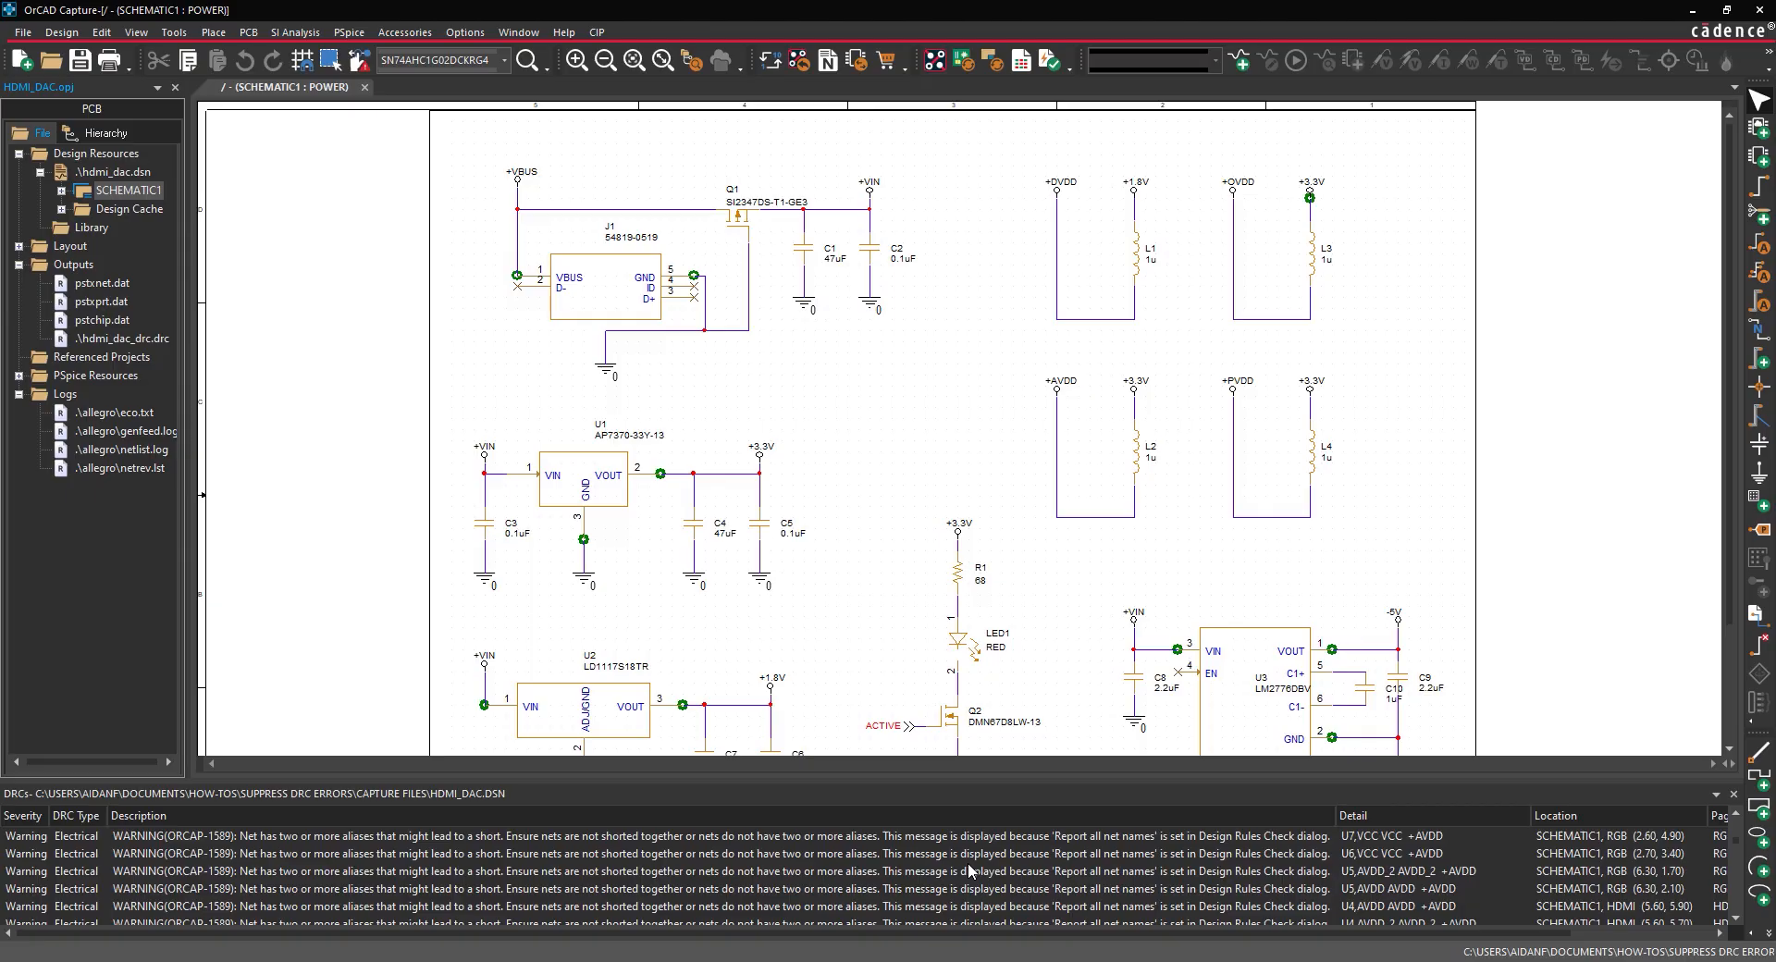
pyautogui.scroll(-1, 969, 871)
pyautogui.scroll(-3, 969, 869)
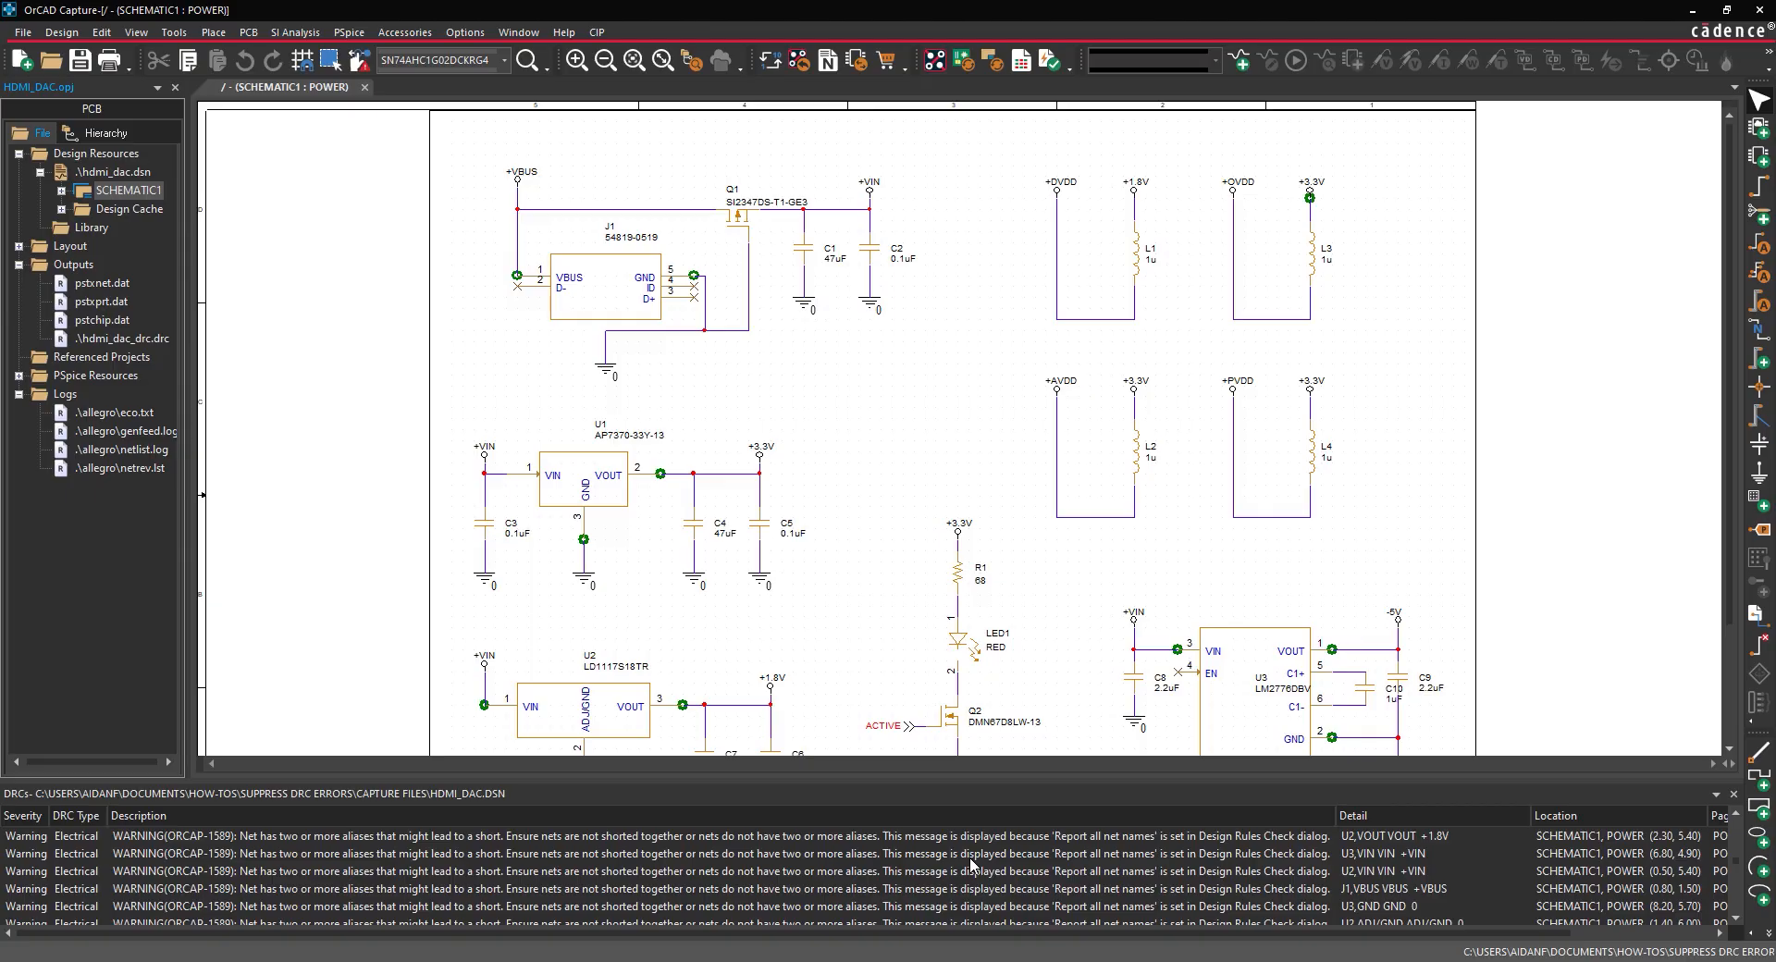
pyautogui.doubleClick(972, 836)
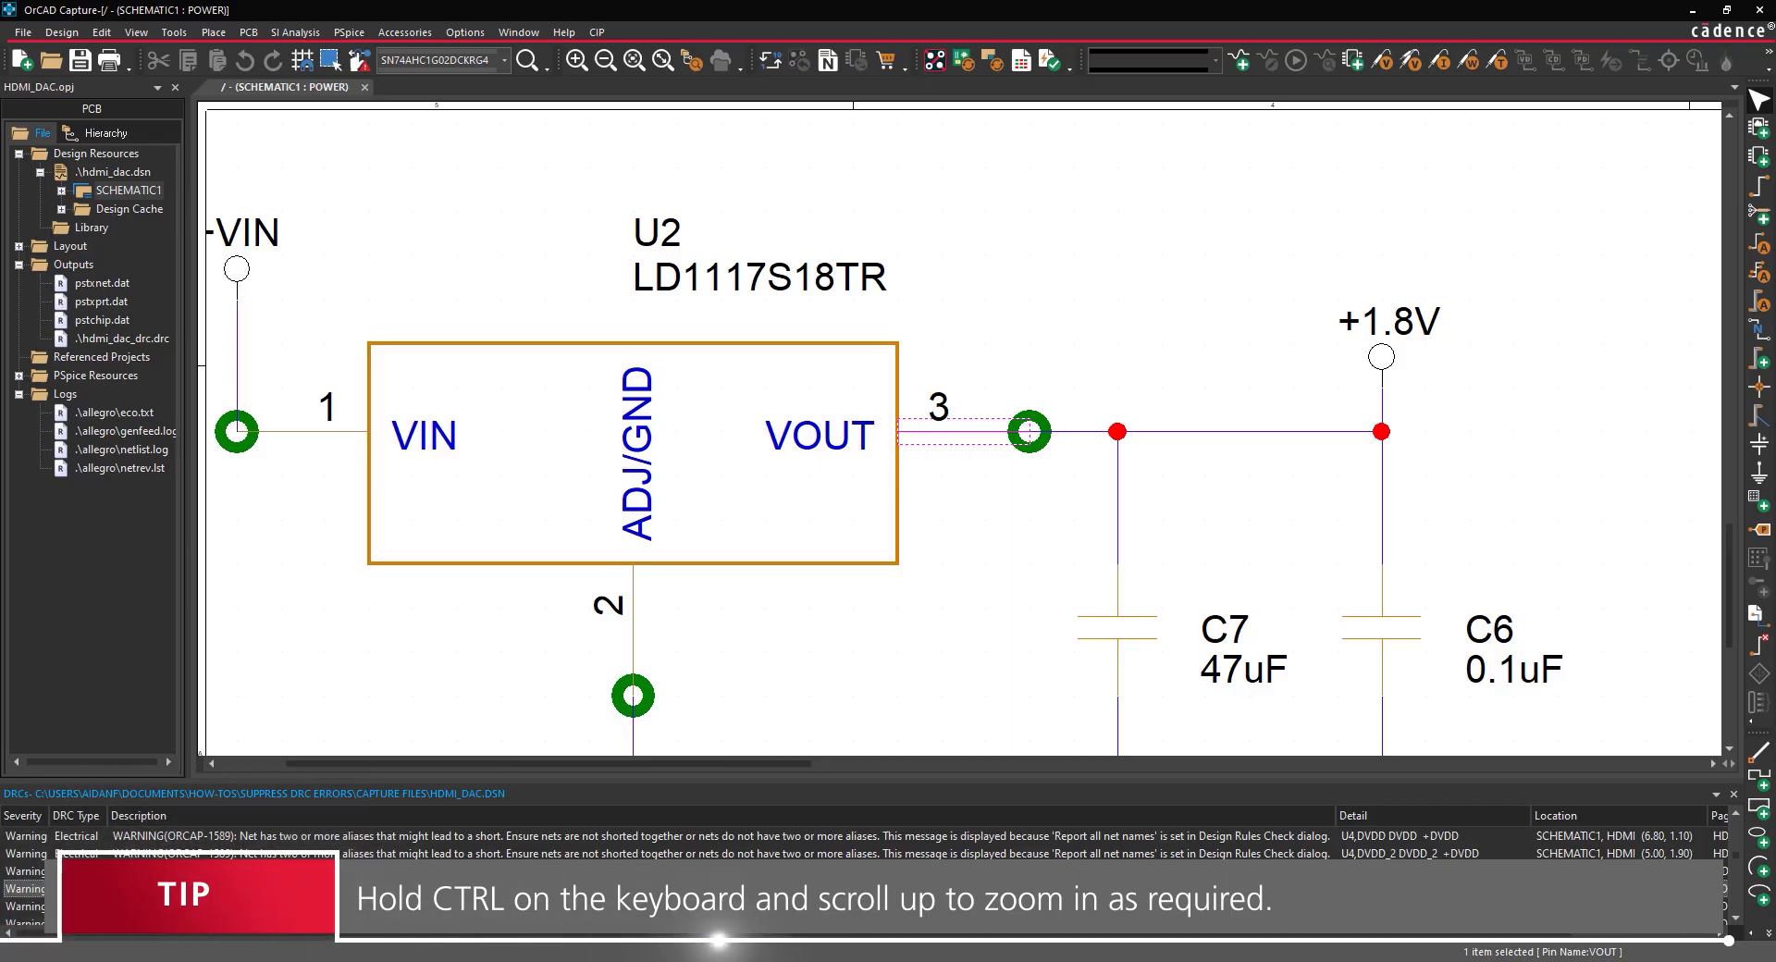
# Step: View the details of the DRC marker at U2's VOUT pin, then close them
pyautogui.rightClick(1032, 442)
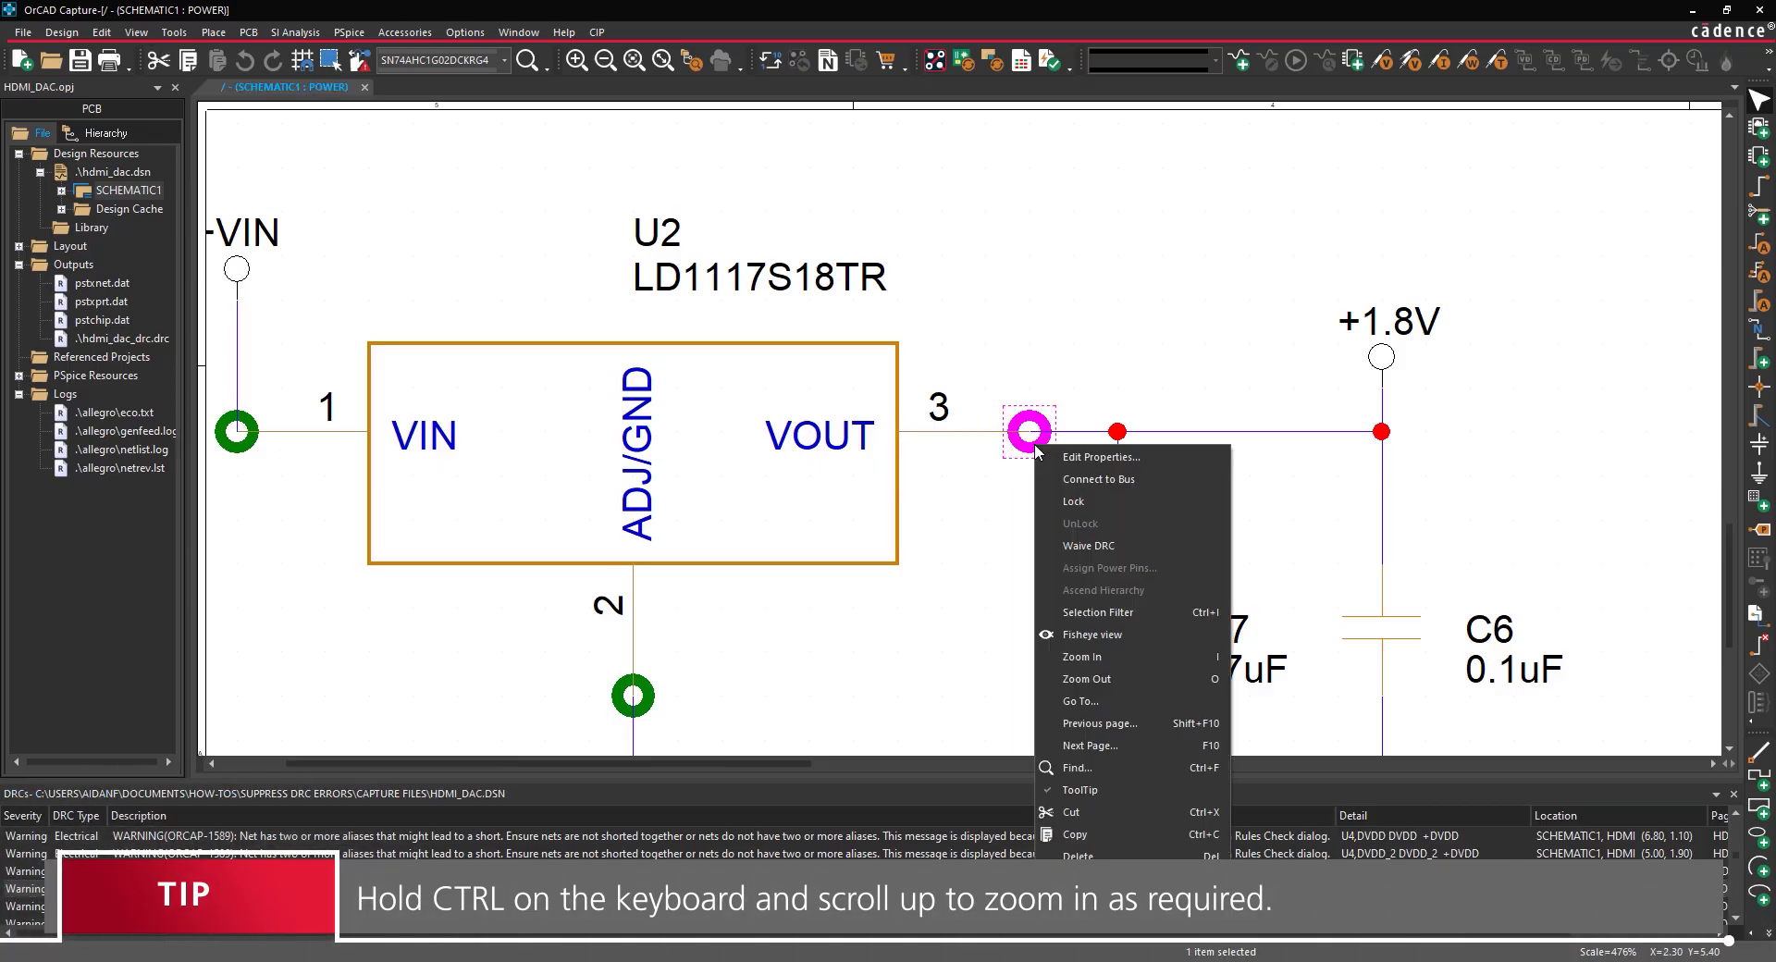
pyautogui.click(1060, 453)
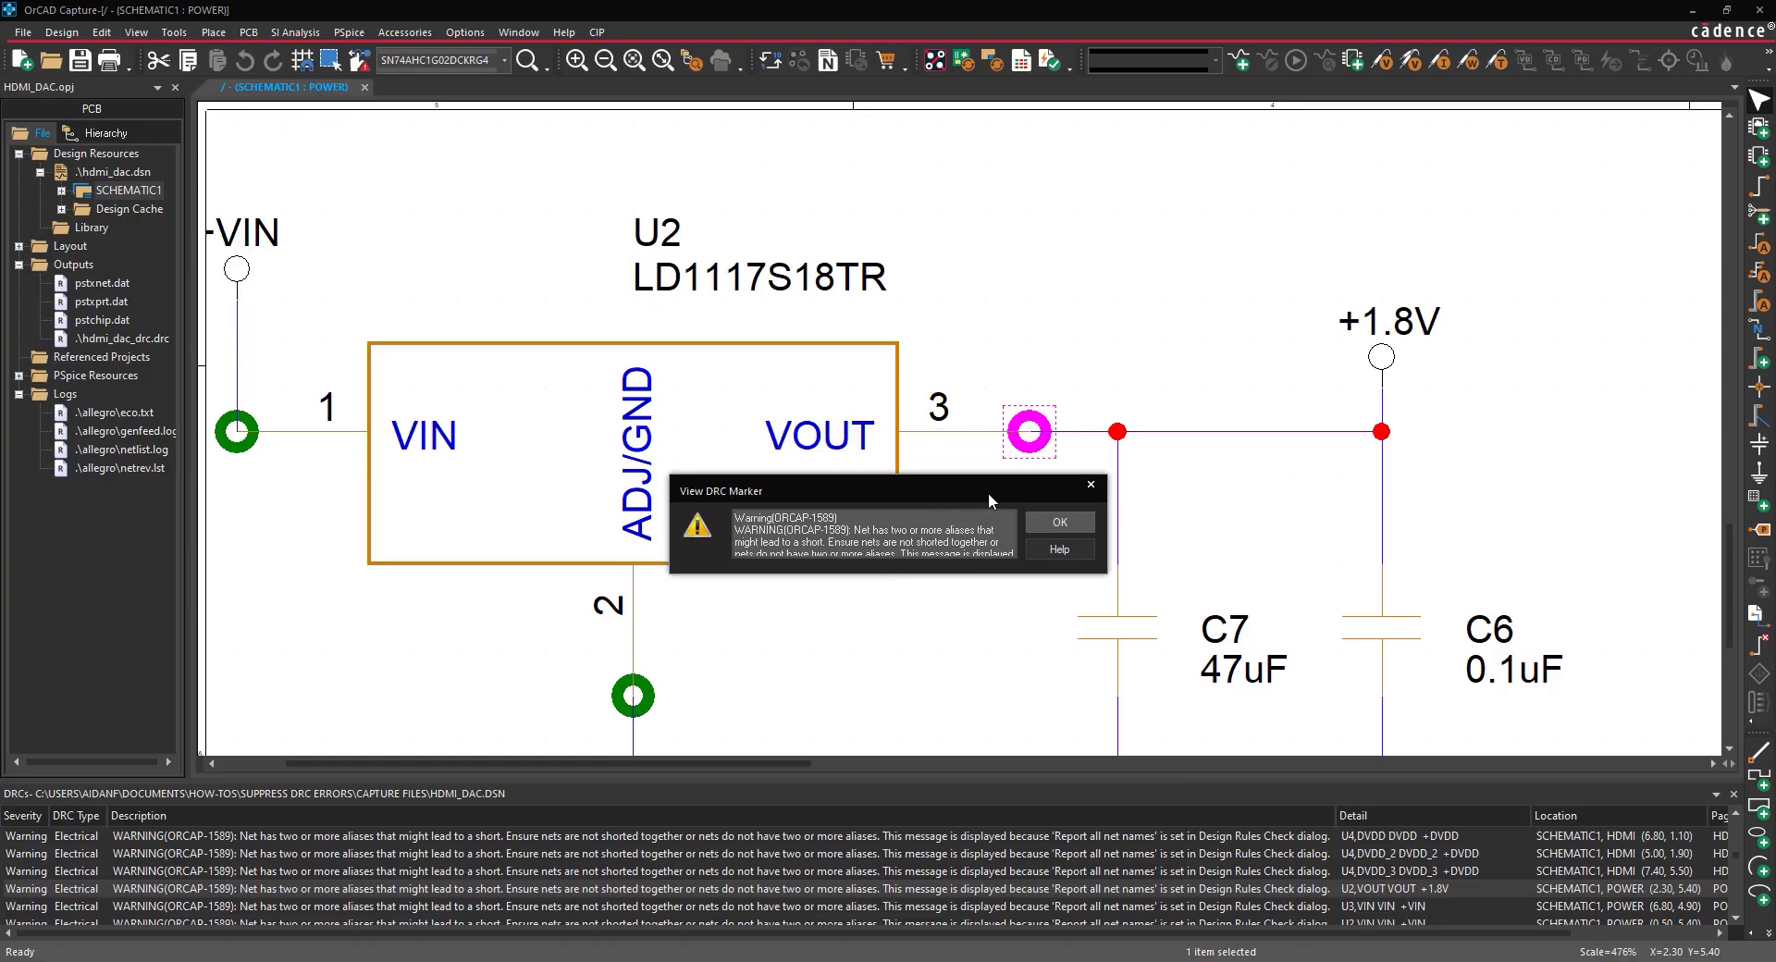
pyautogui.click(1058, 524)
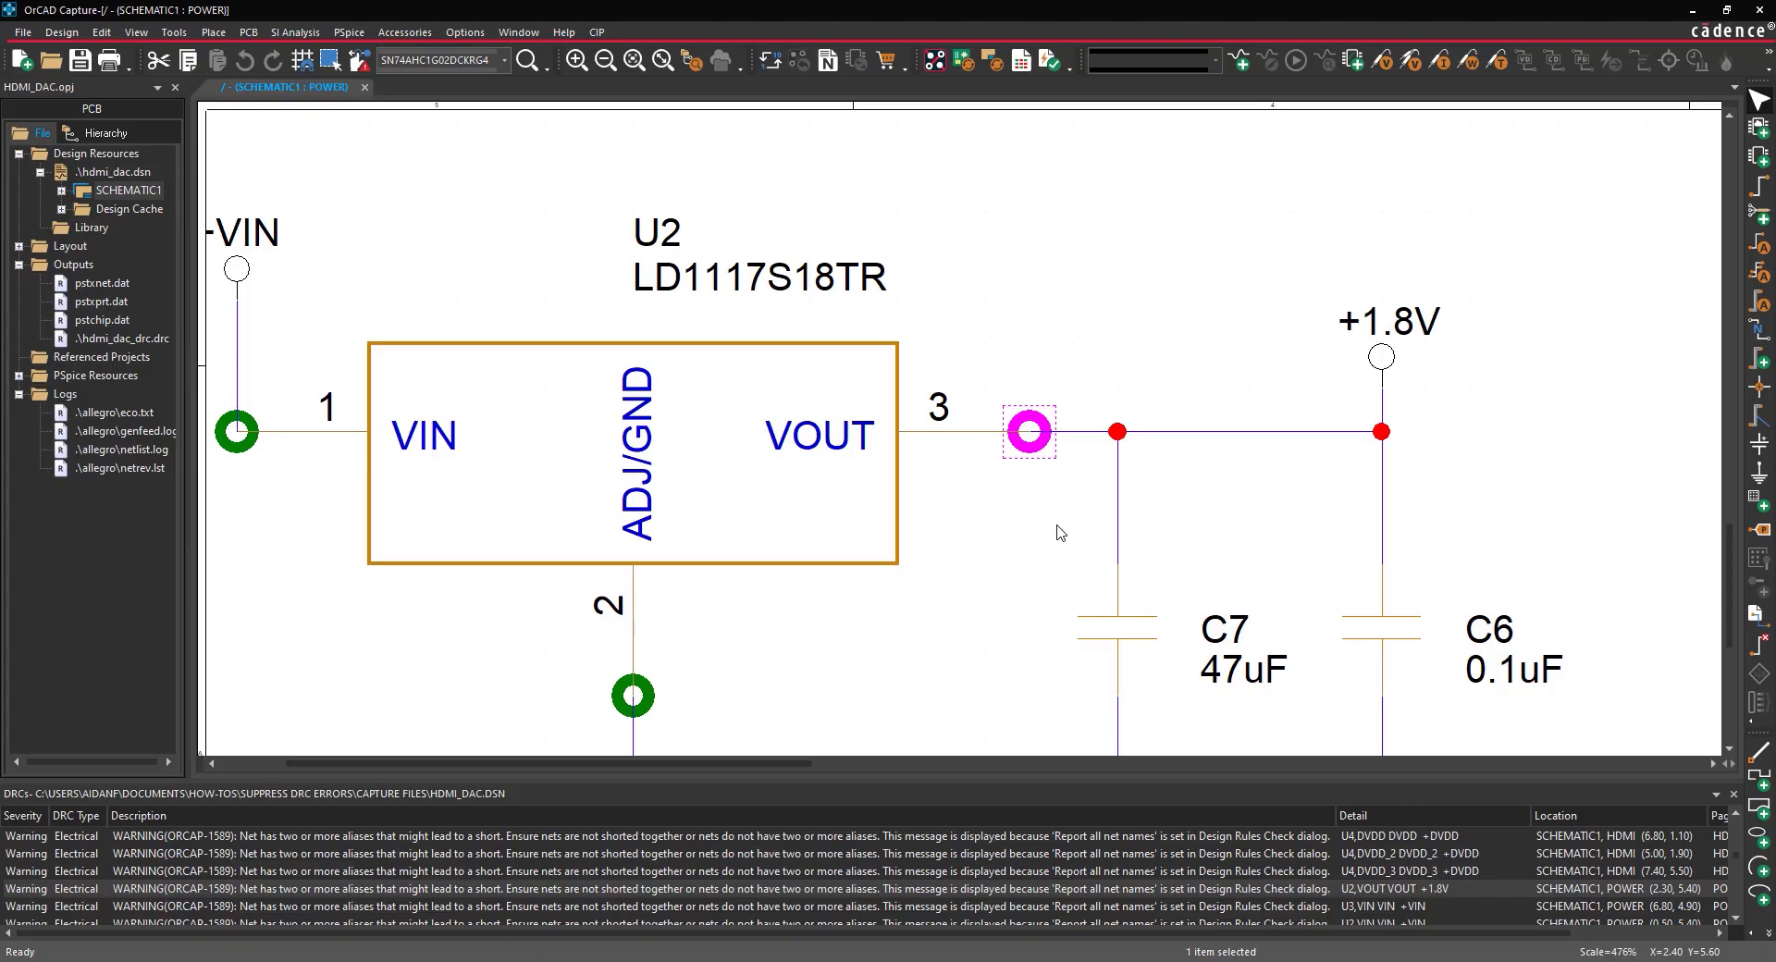
# Step: Waive the DRC markers at J1's VBUS and GND pins, U1's VOUT and GND pins, and U2's VIN, VOUT and ADJ/GND pins
pyautogui.keyDown('ctrl'); pyautogui.scroll(-4, 1061, 533); pyautogui.keyUp('ctrl')
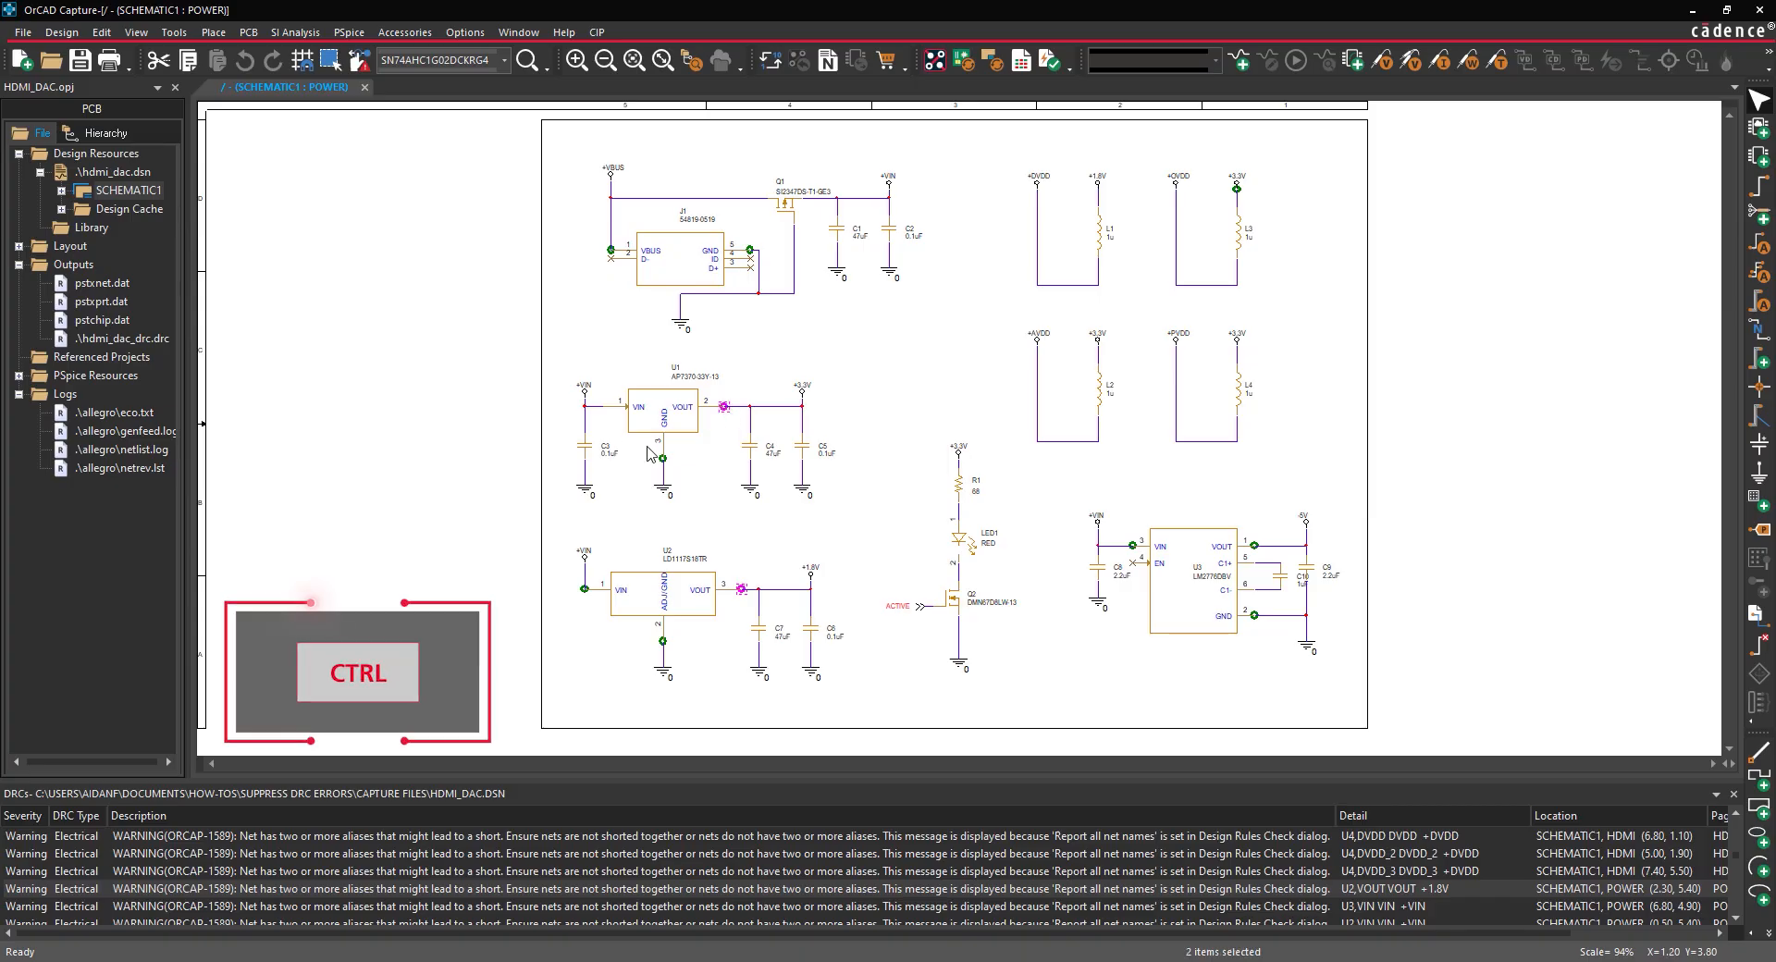
pyautogui.keyDown('ctrl'); pyautogui.click(724, 406); pyautogui.keyUp('ctrl')
pyautogui.keyDown('ctrl'); pyautogui.click(662, 458); pyautogui.keyUp('ctrl')
pyautogui.keyDown('ctrl'); pyautogui.click(585, 589); pyautogui.keyUp('ctrl')
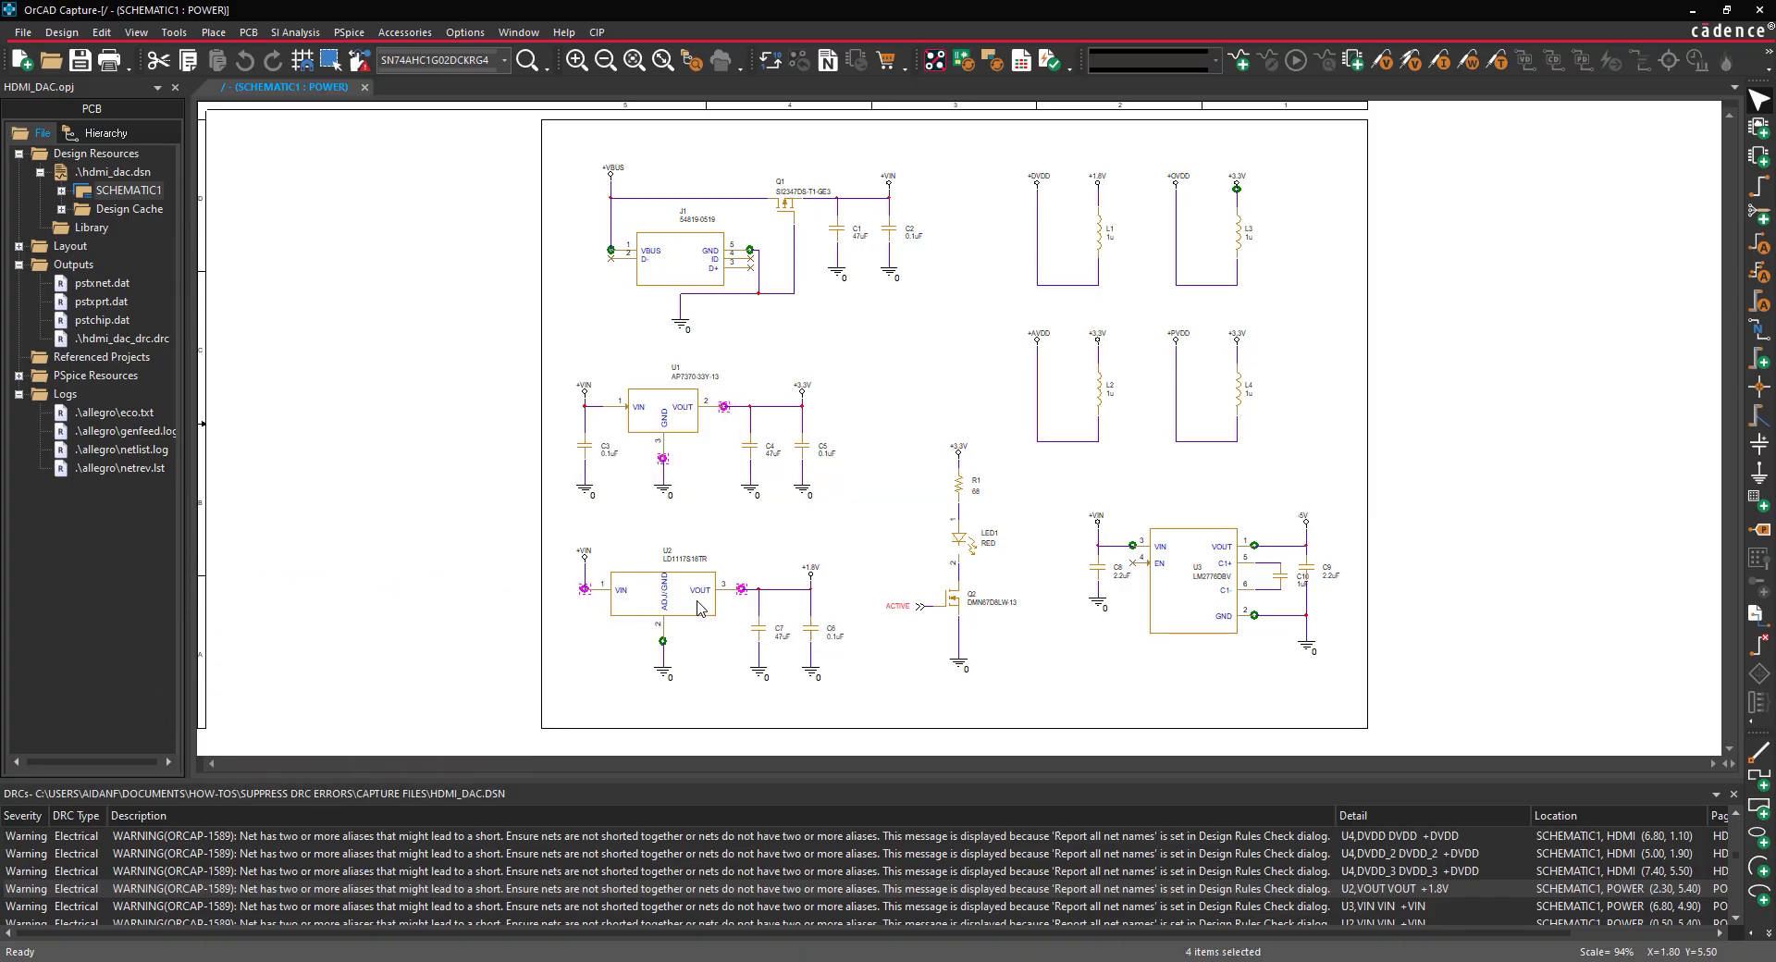
pyautogui.keyDown('ctrl'); pyautogui.click(751, 250); pyautogui.keyUp('ctrl')
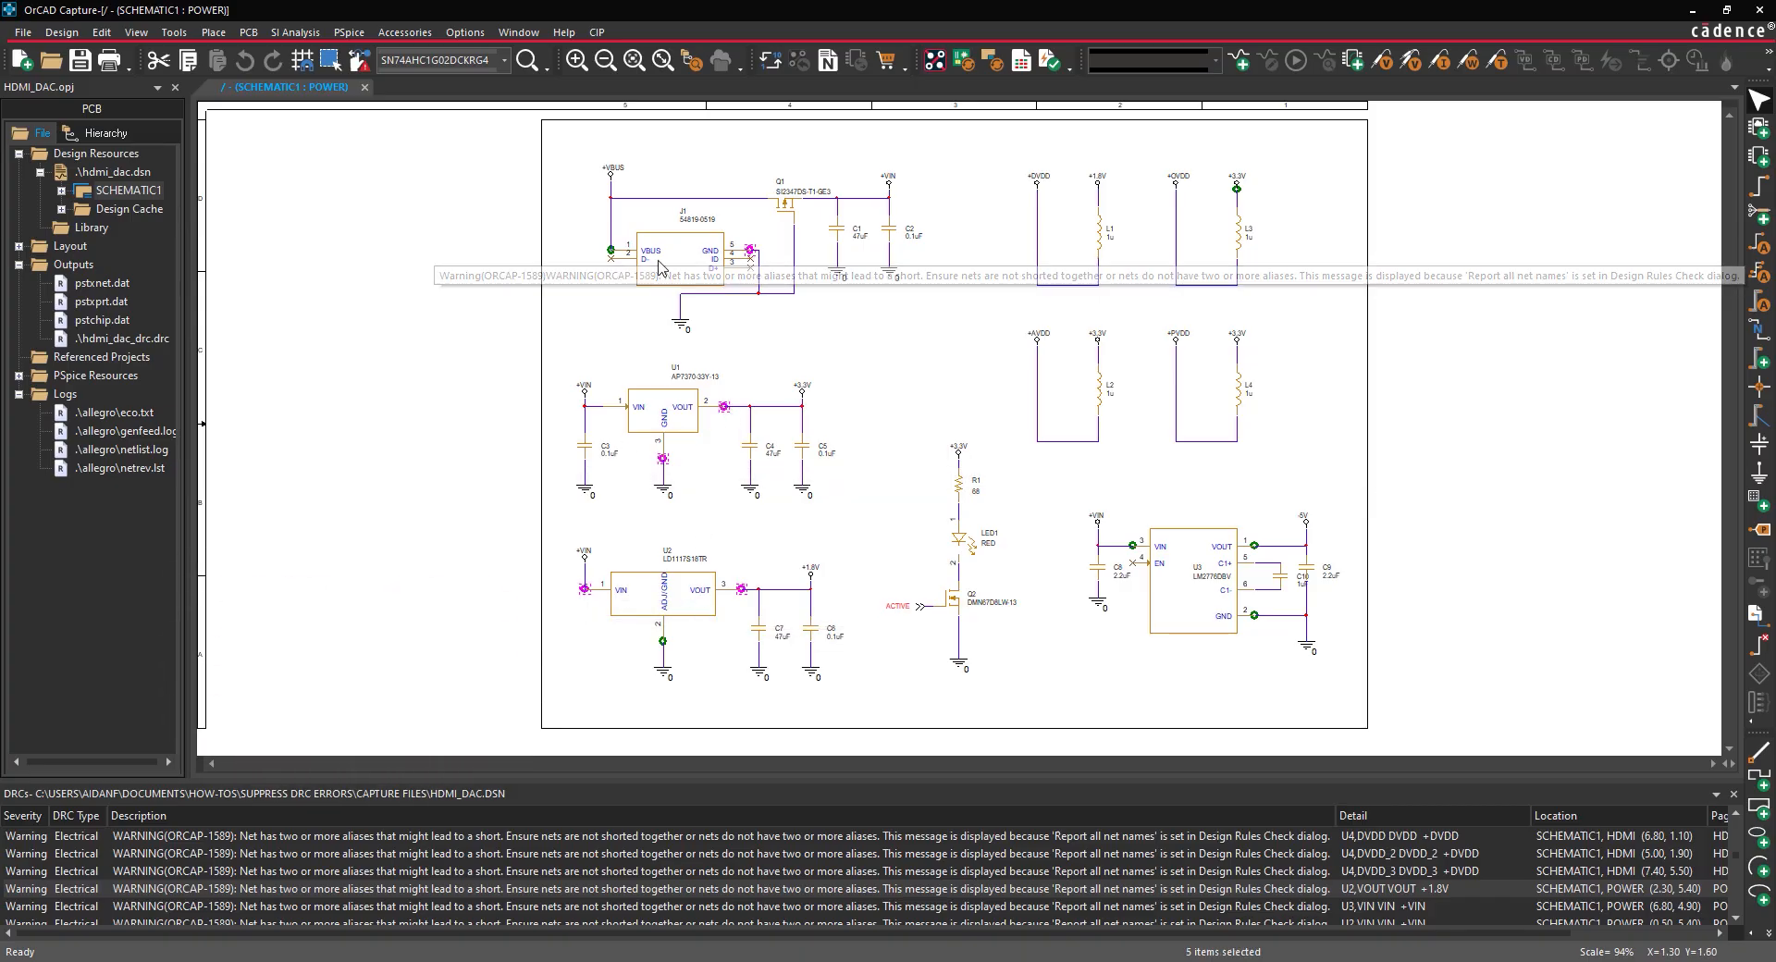
pyautogui.keyDown('ctrl'); pyautogui.click(610, 250); pyautogui.keyUp('ctrl')
pyautogui.keyDown('ctrl'); pyautogui.click(663, 640); pyautogui.keyUp('ctrl')
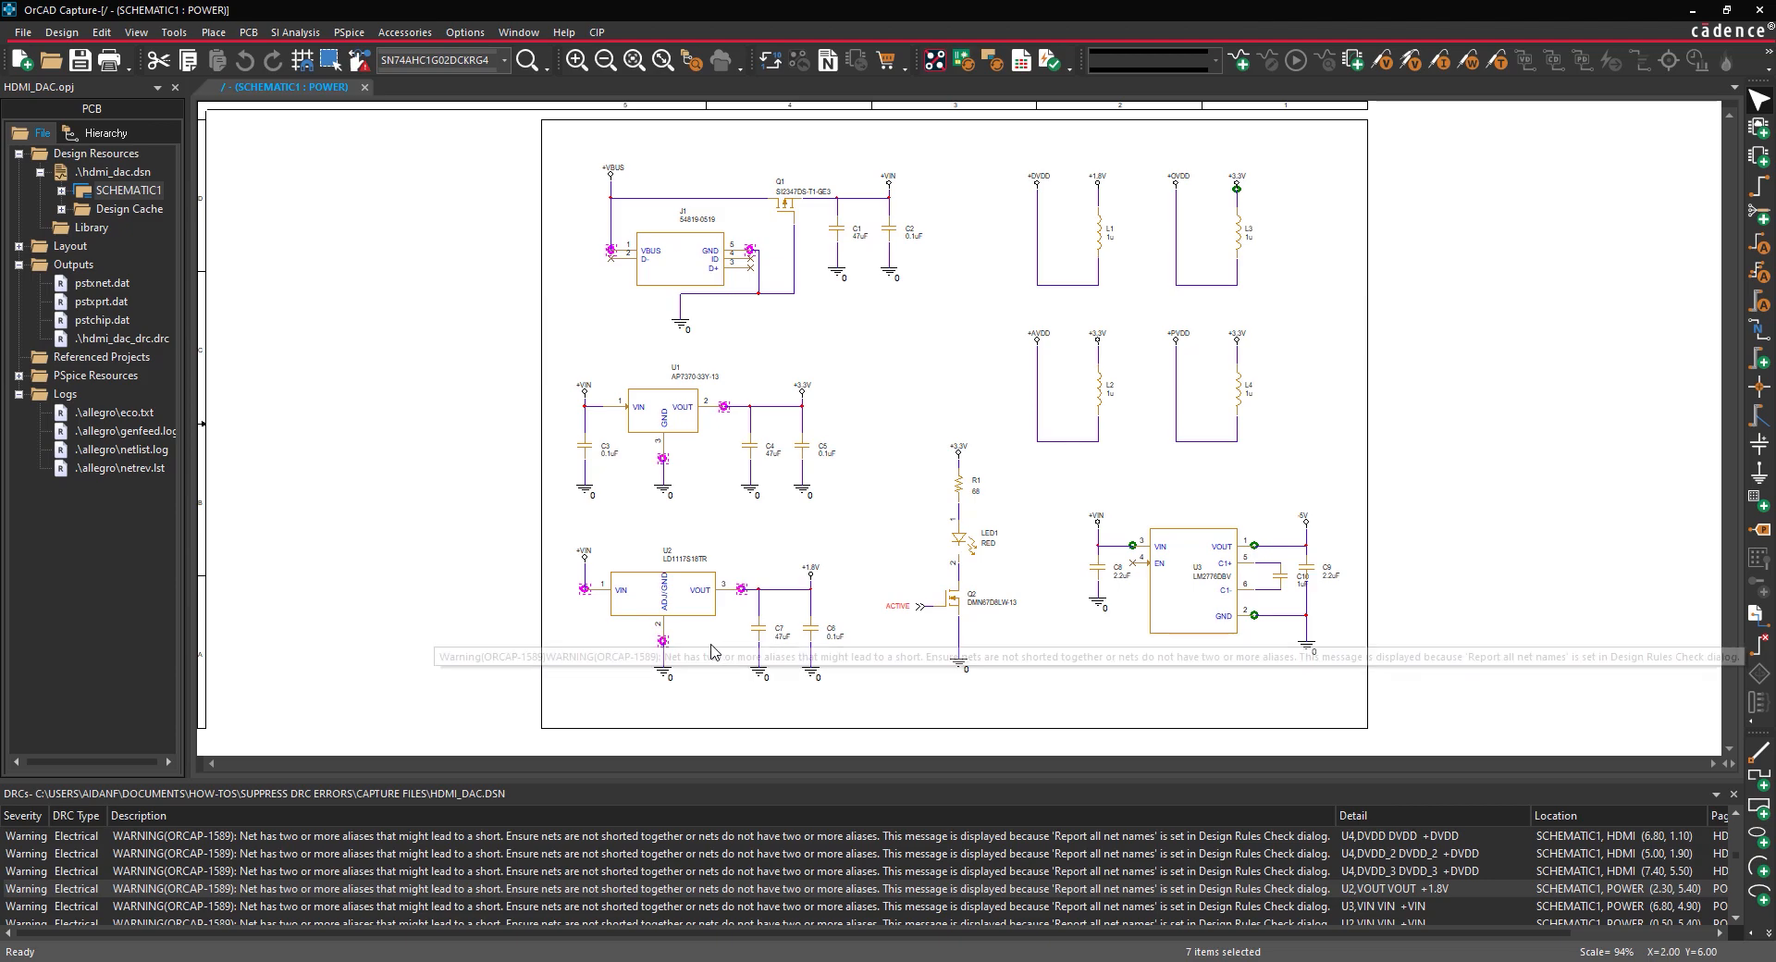
pyautogui.rightClick(743, 588)
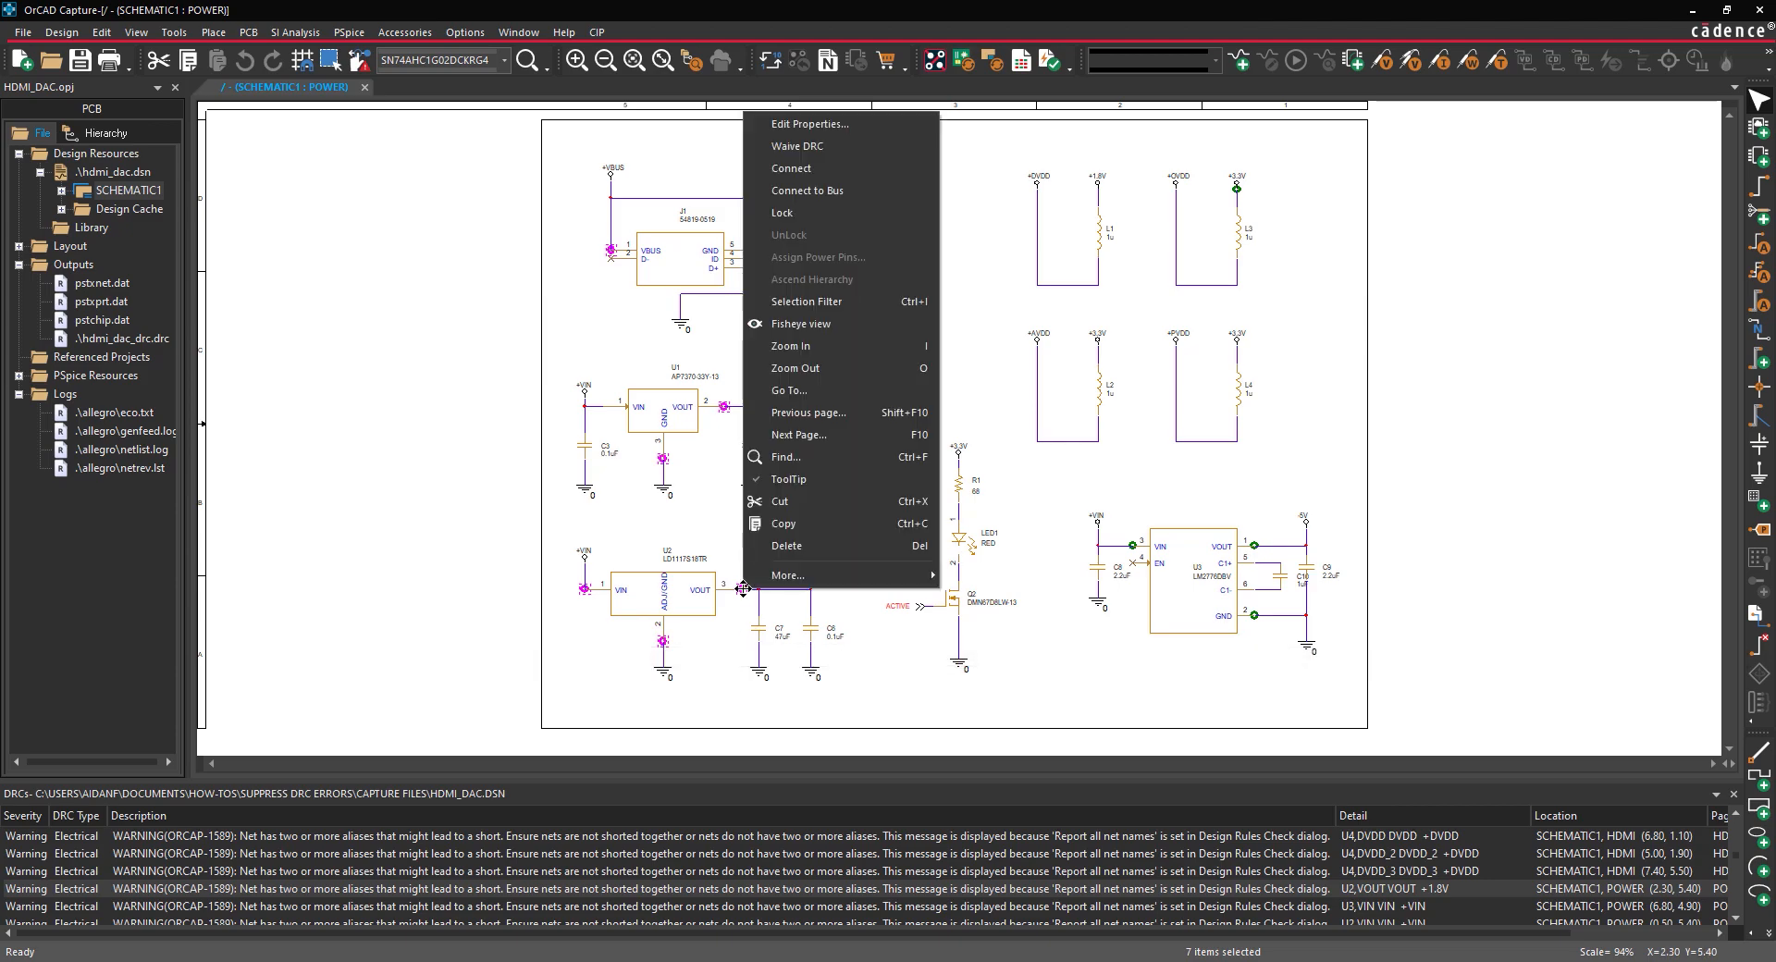
pyautogui.click(834, 146)
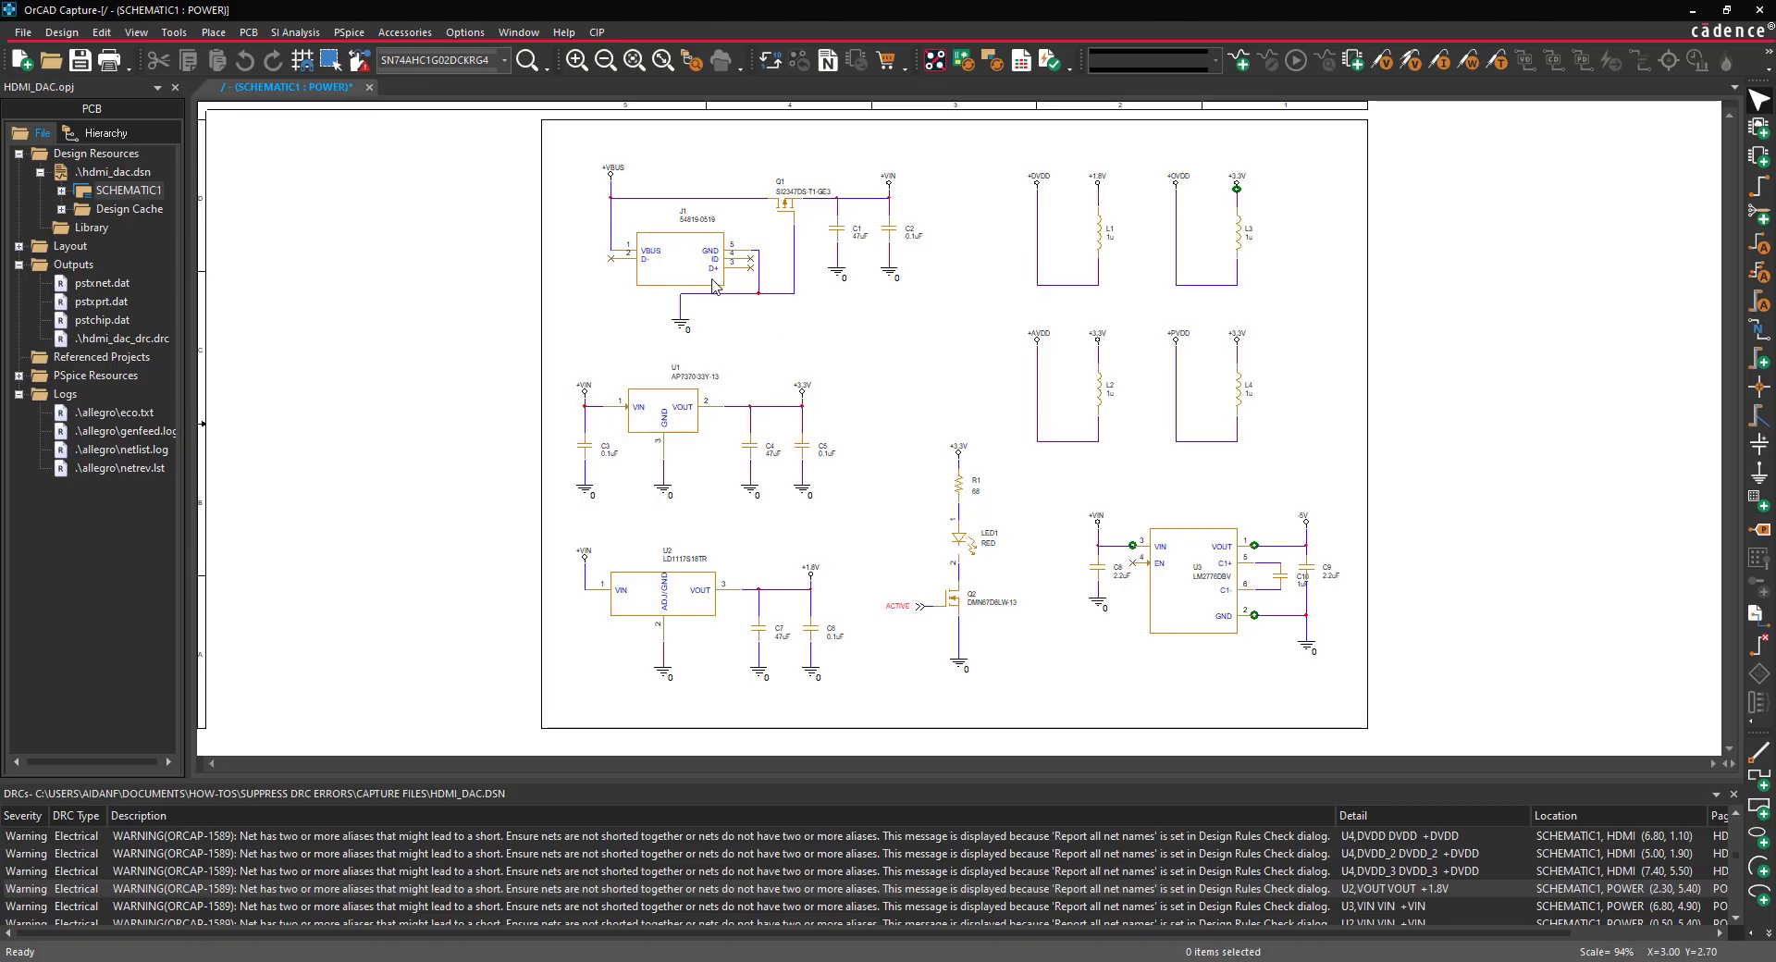
# Step: Add ORCAP-1589 as an exception in the Design Rules Check setup
pyautogui.click(248, 31)
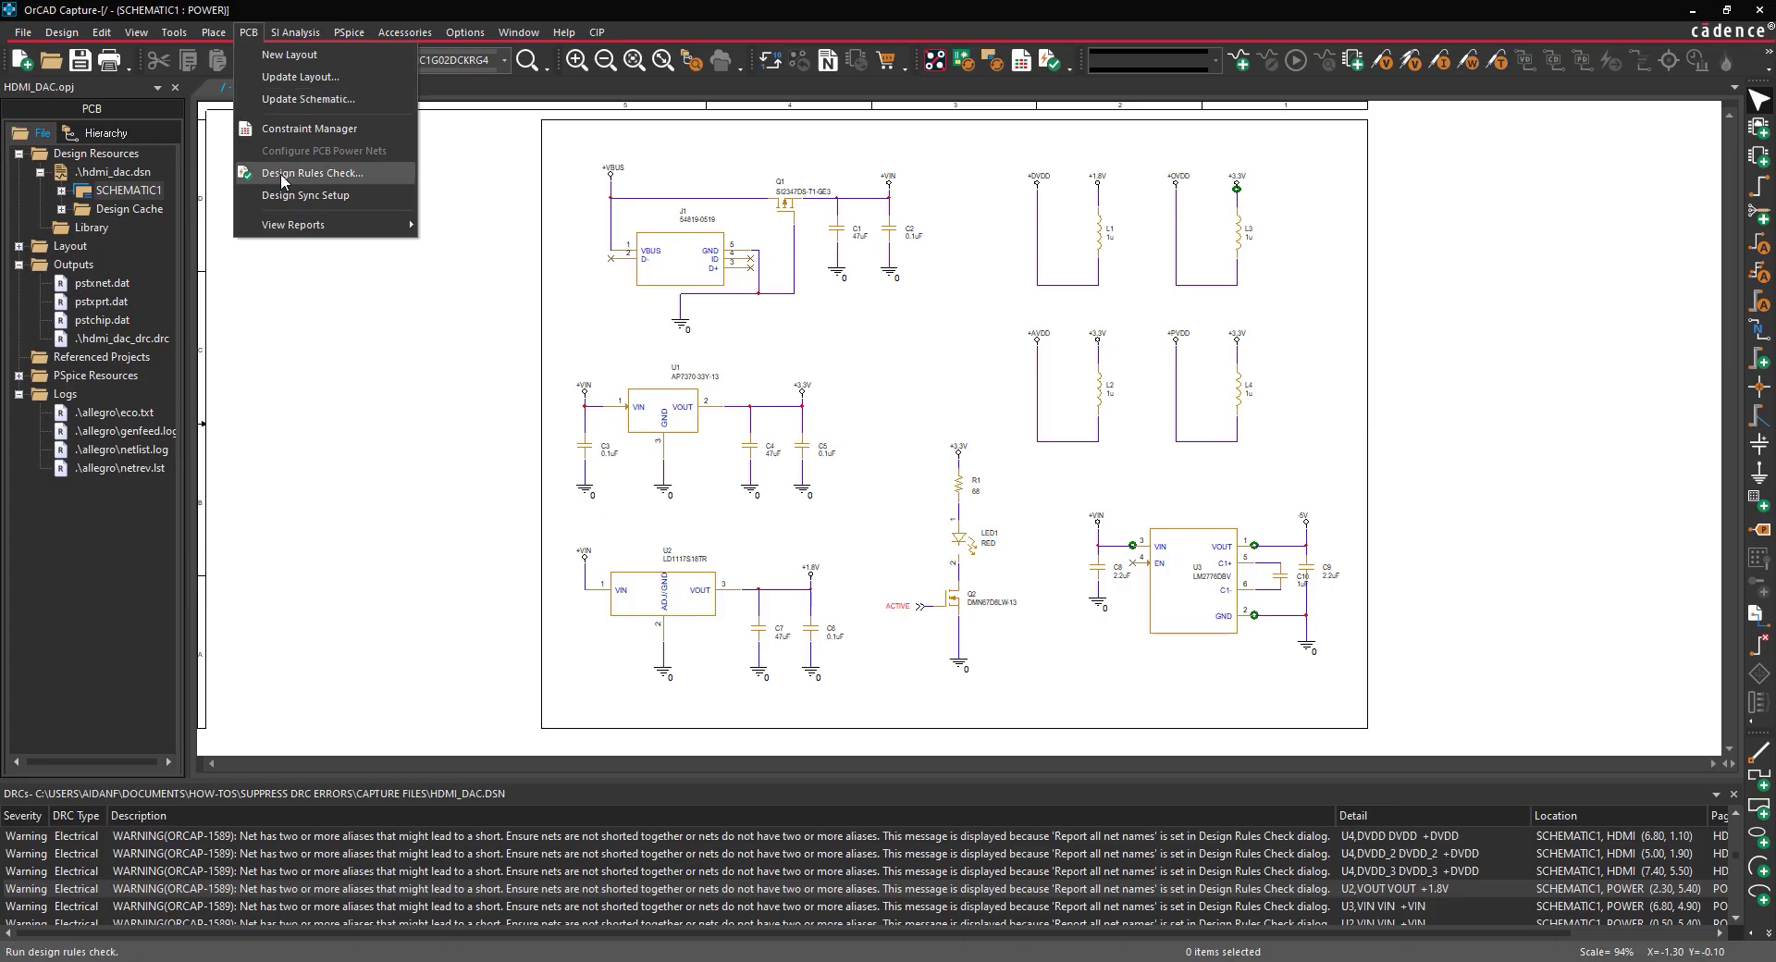
pyautogui.click(306, 173)
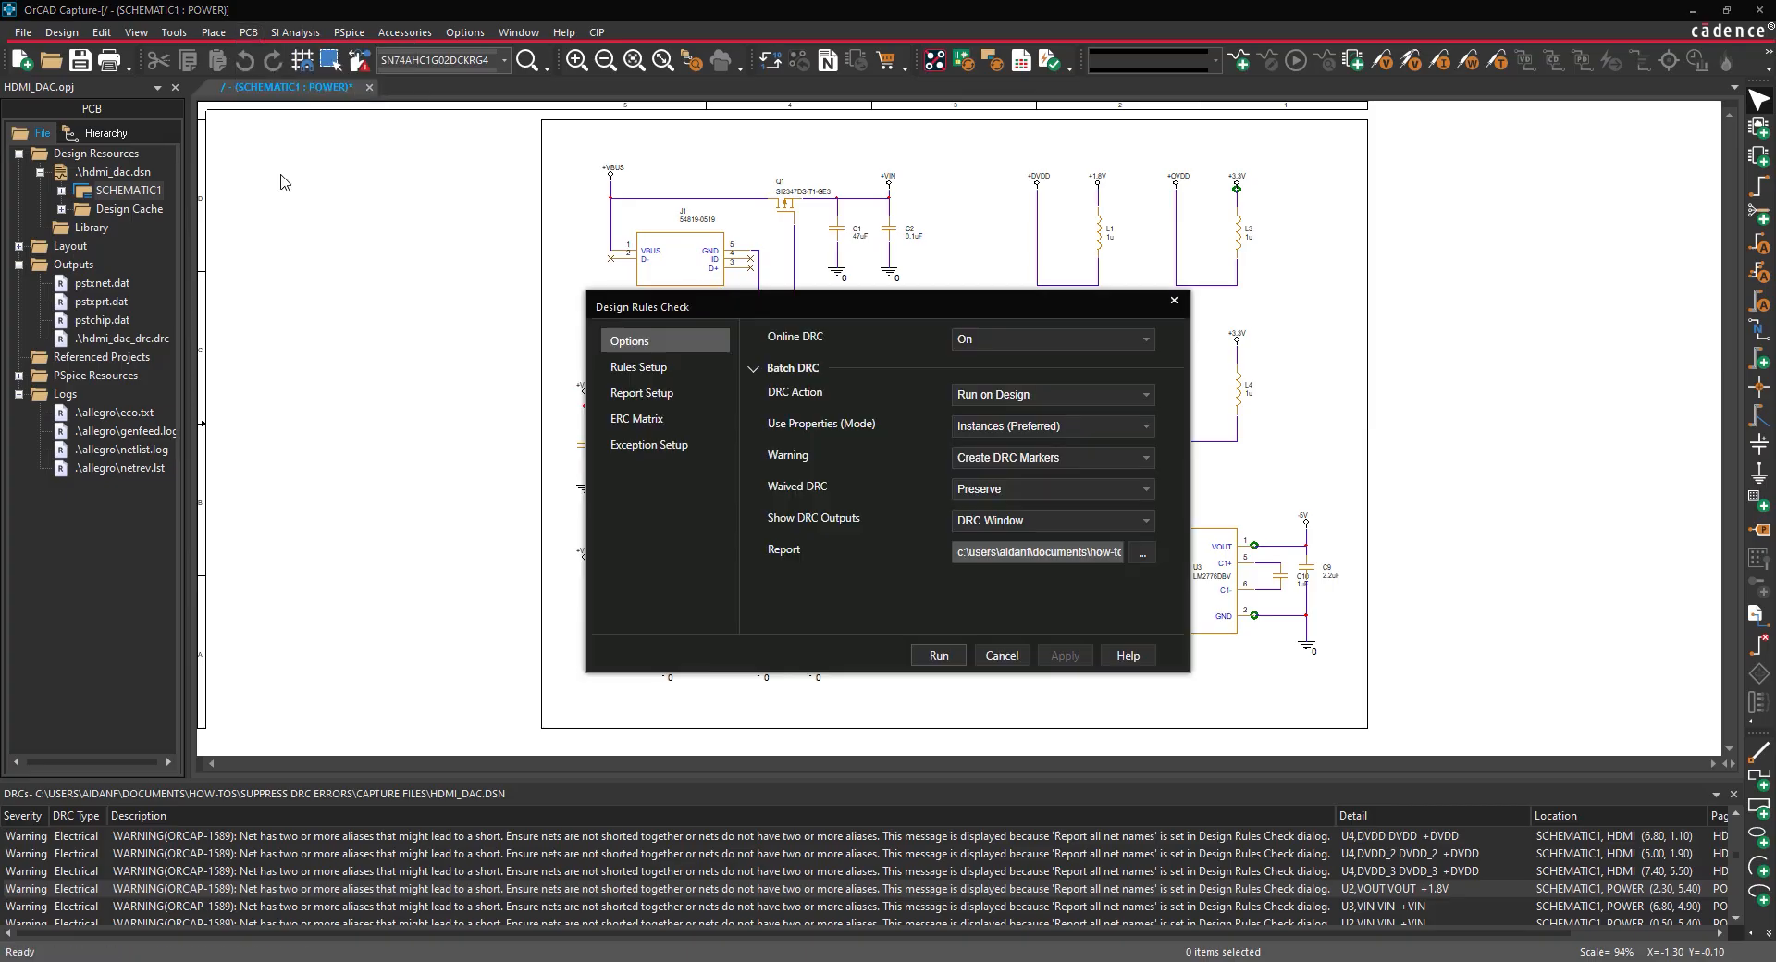
pyautogui.click(649, 446)
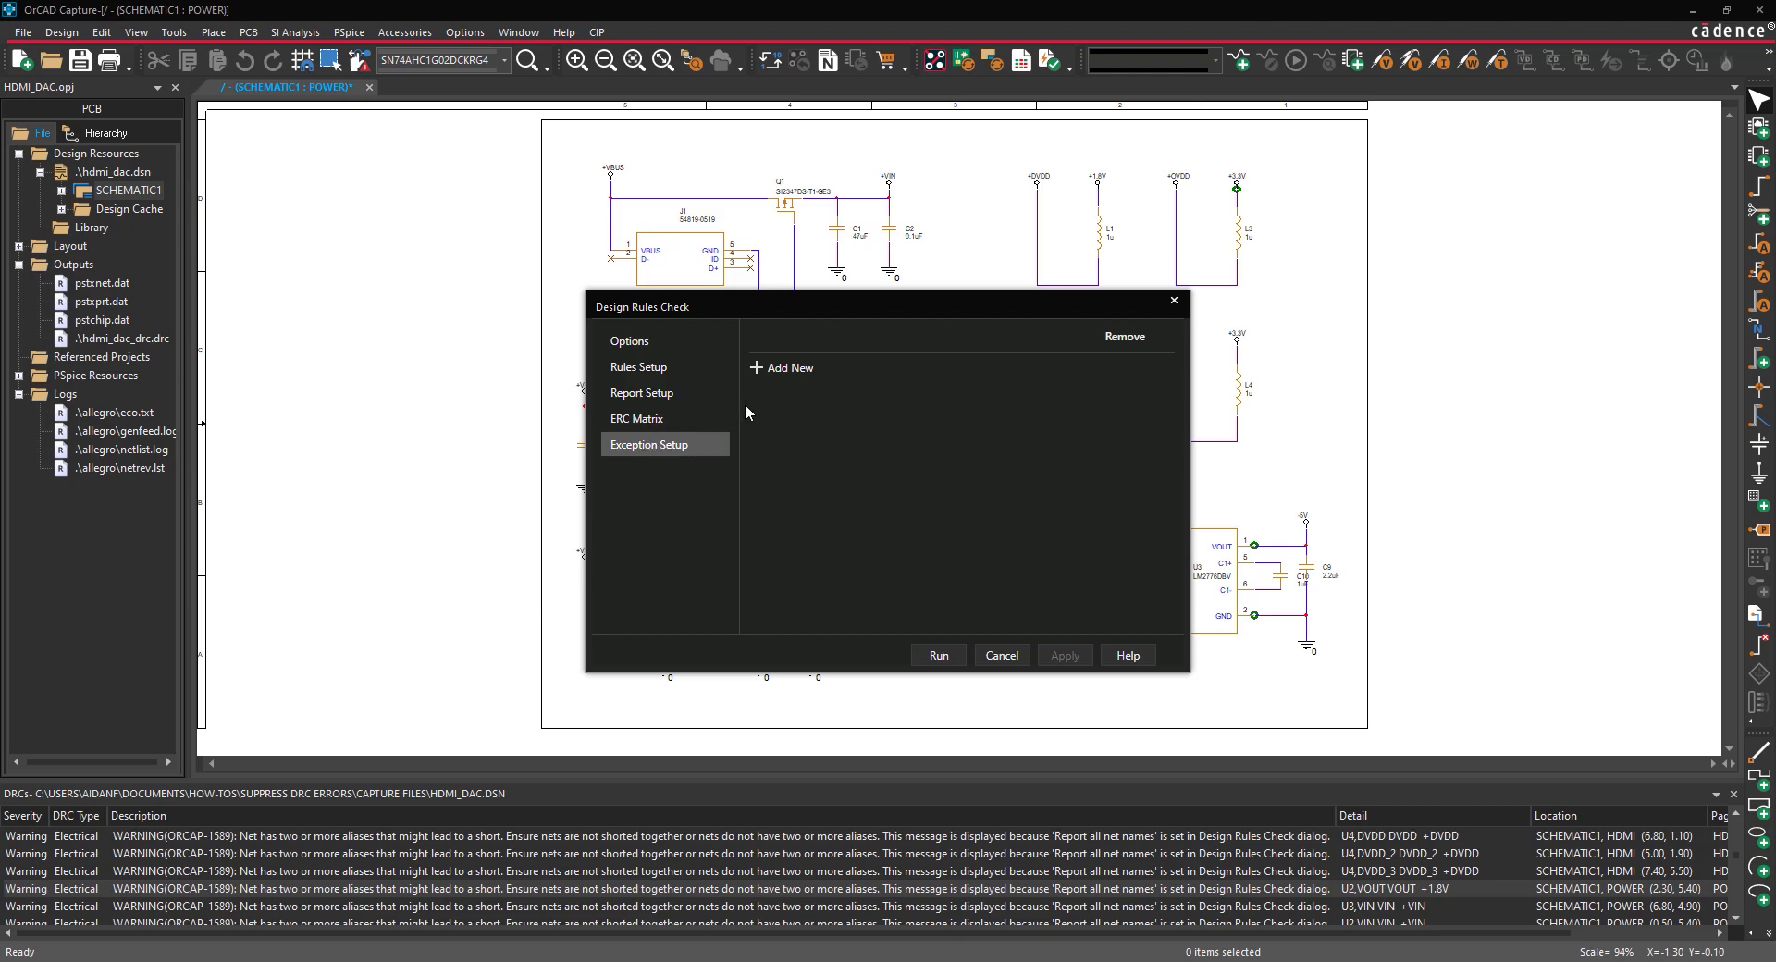
pyautogui.click(785, 369)
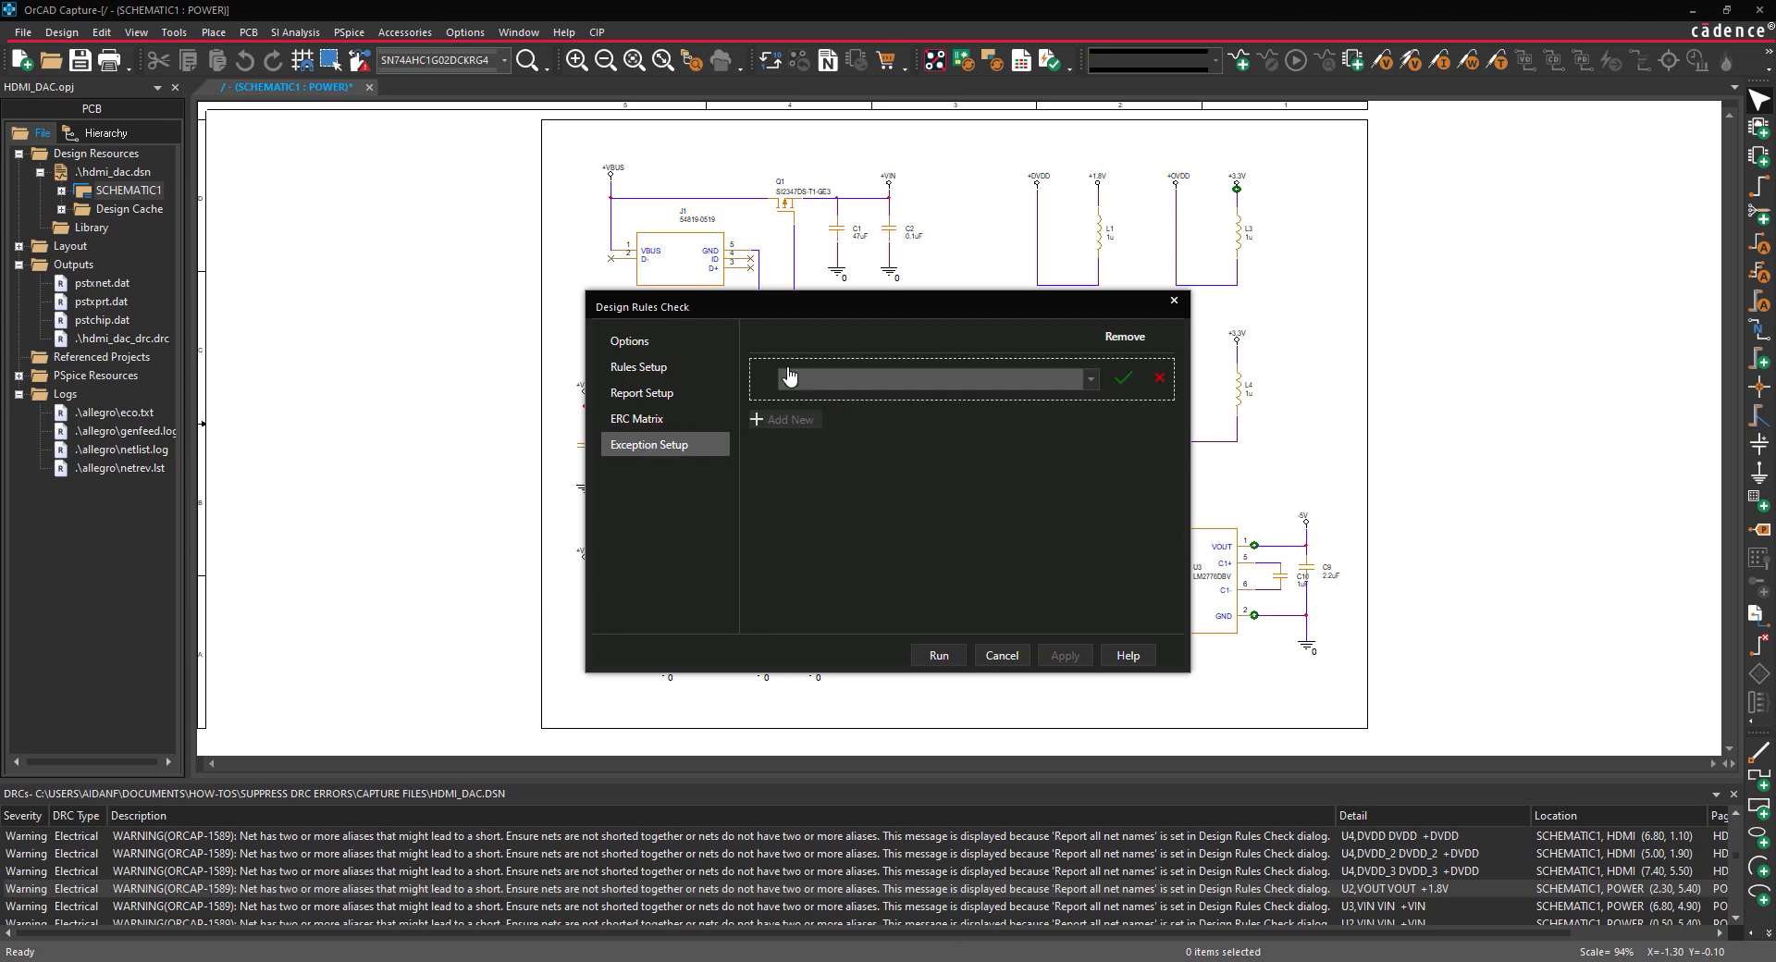
pyautogui.click(1093, 382)
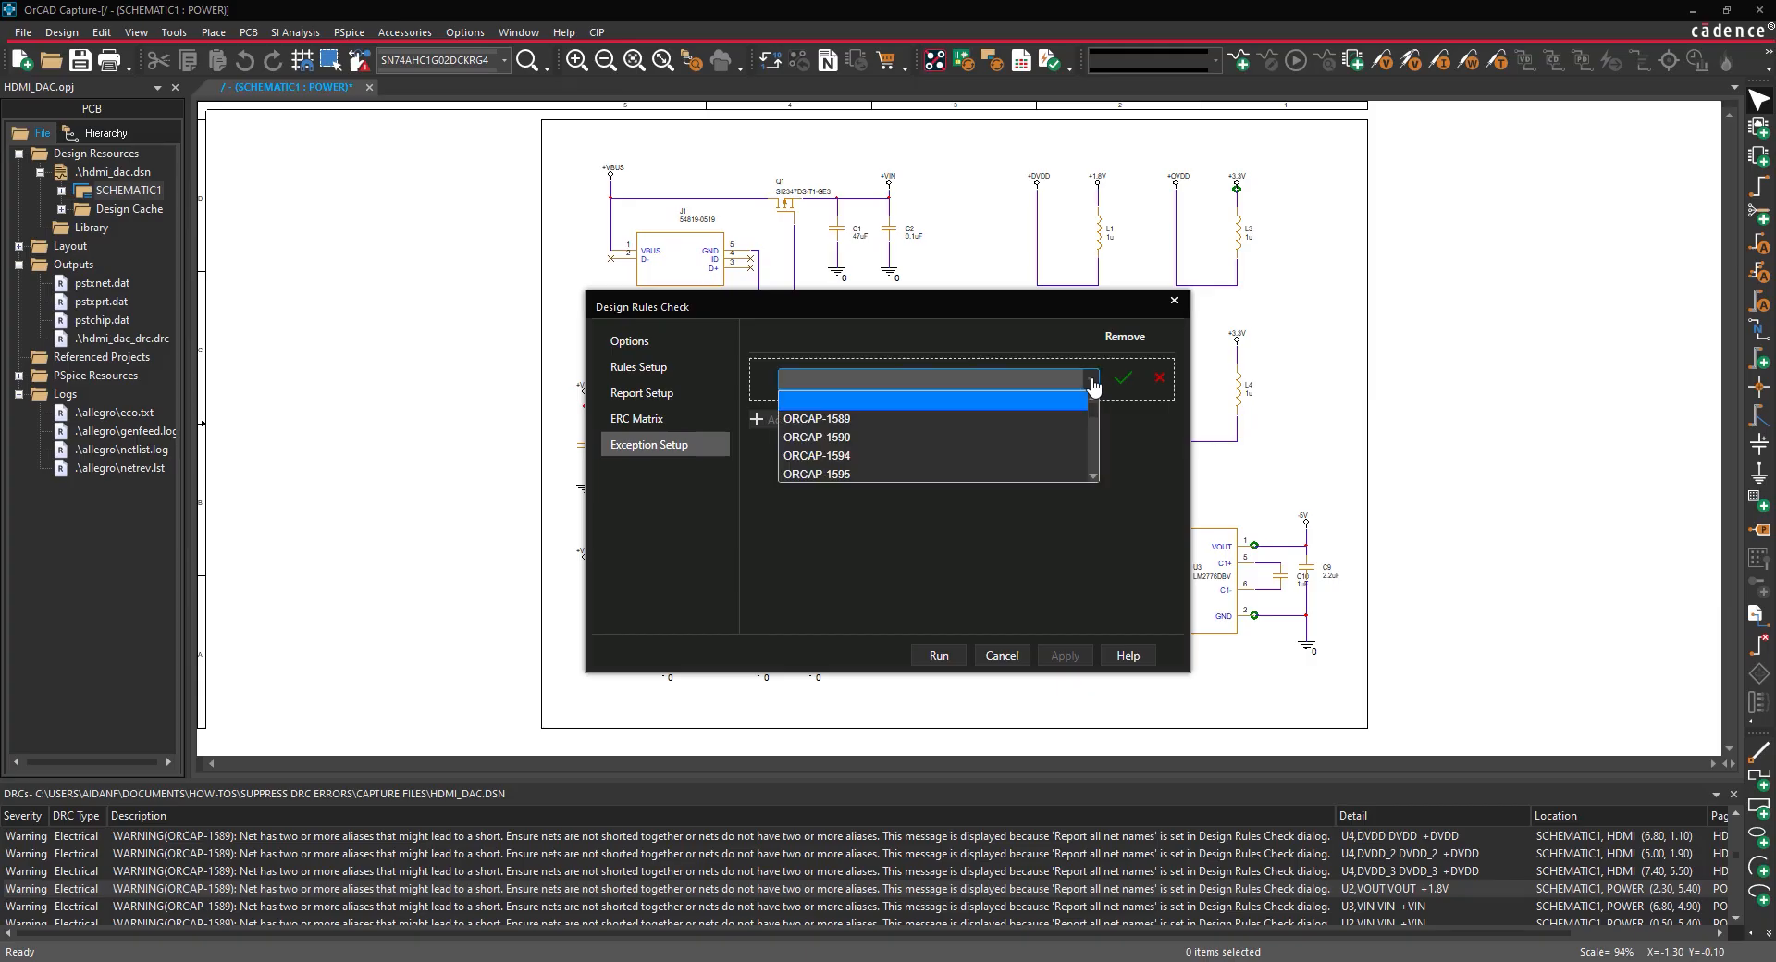
pyautogui.click(1034, 418)
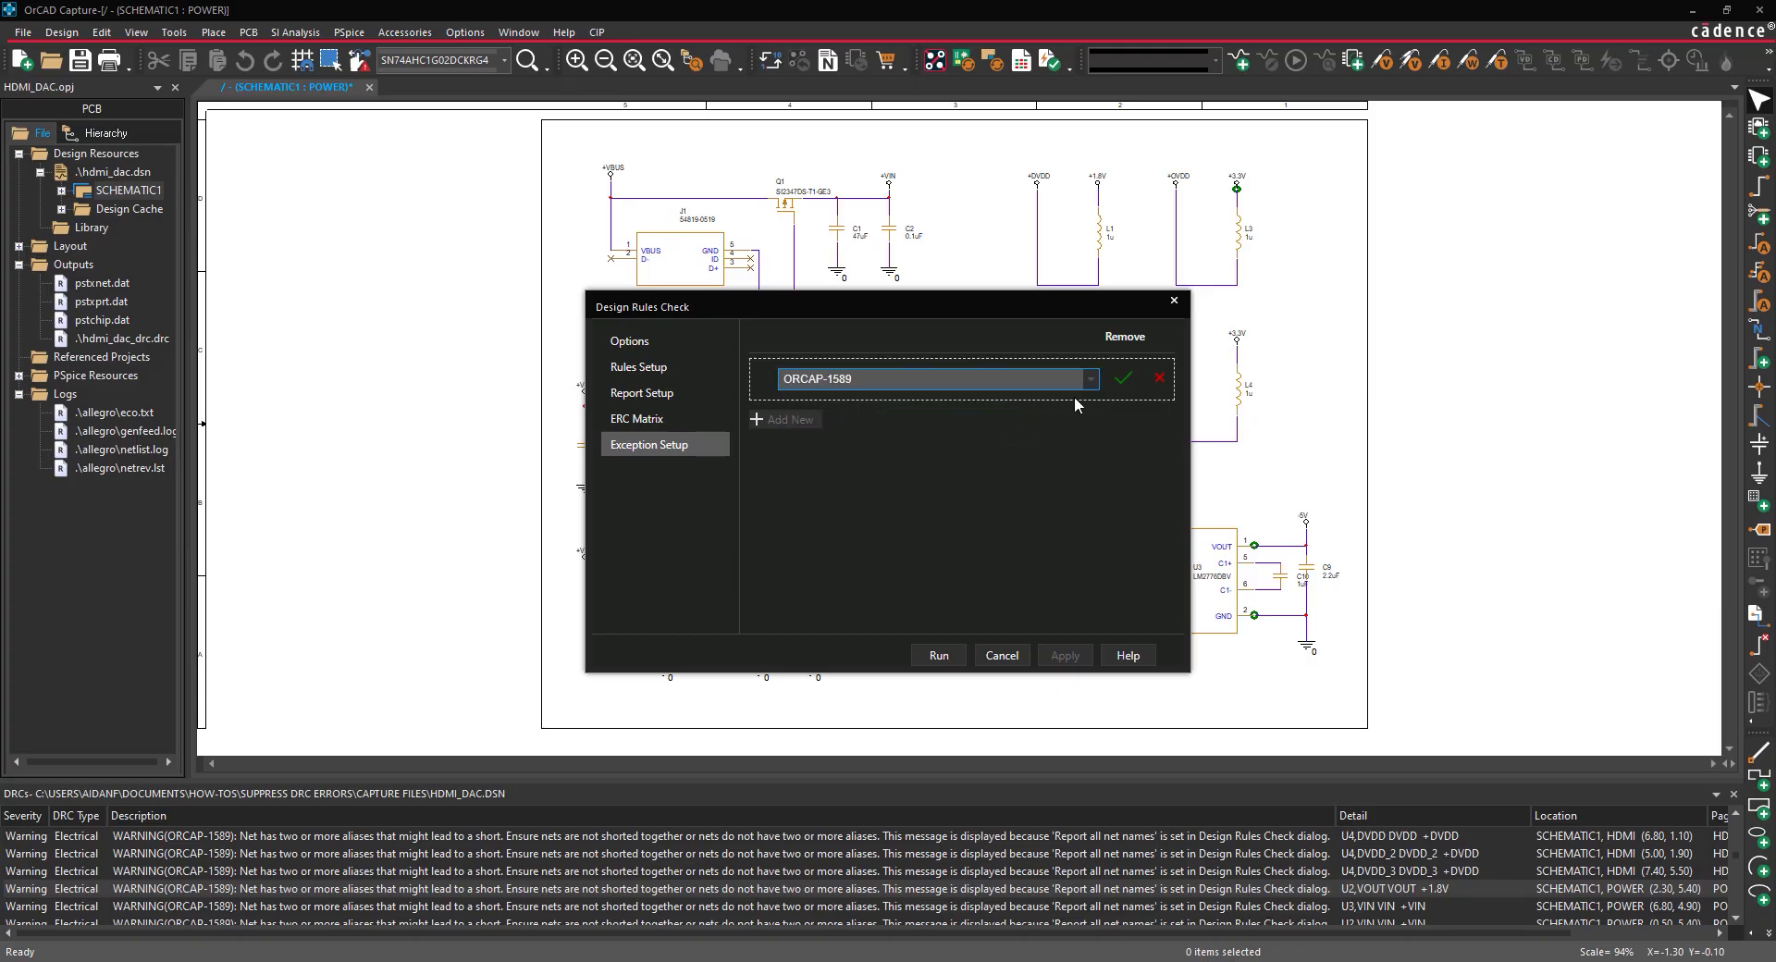
pyautogui.click(1122, 378)
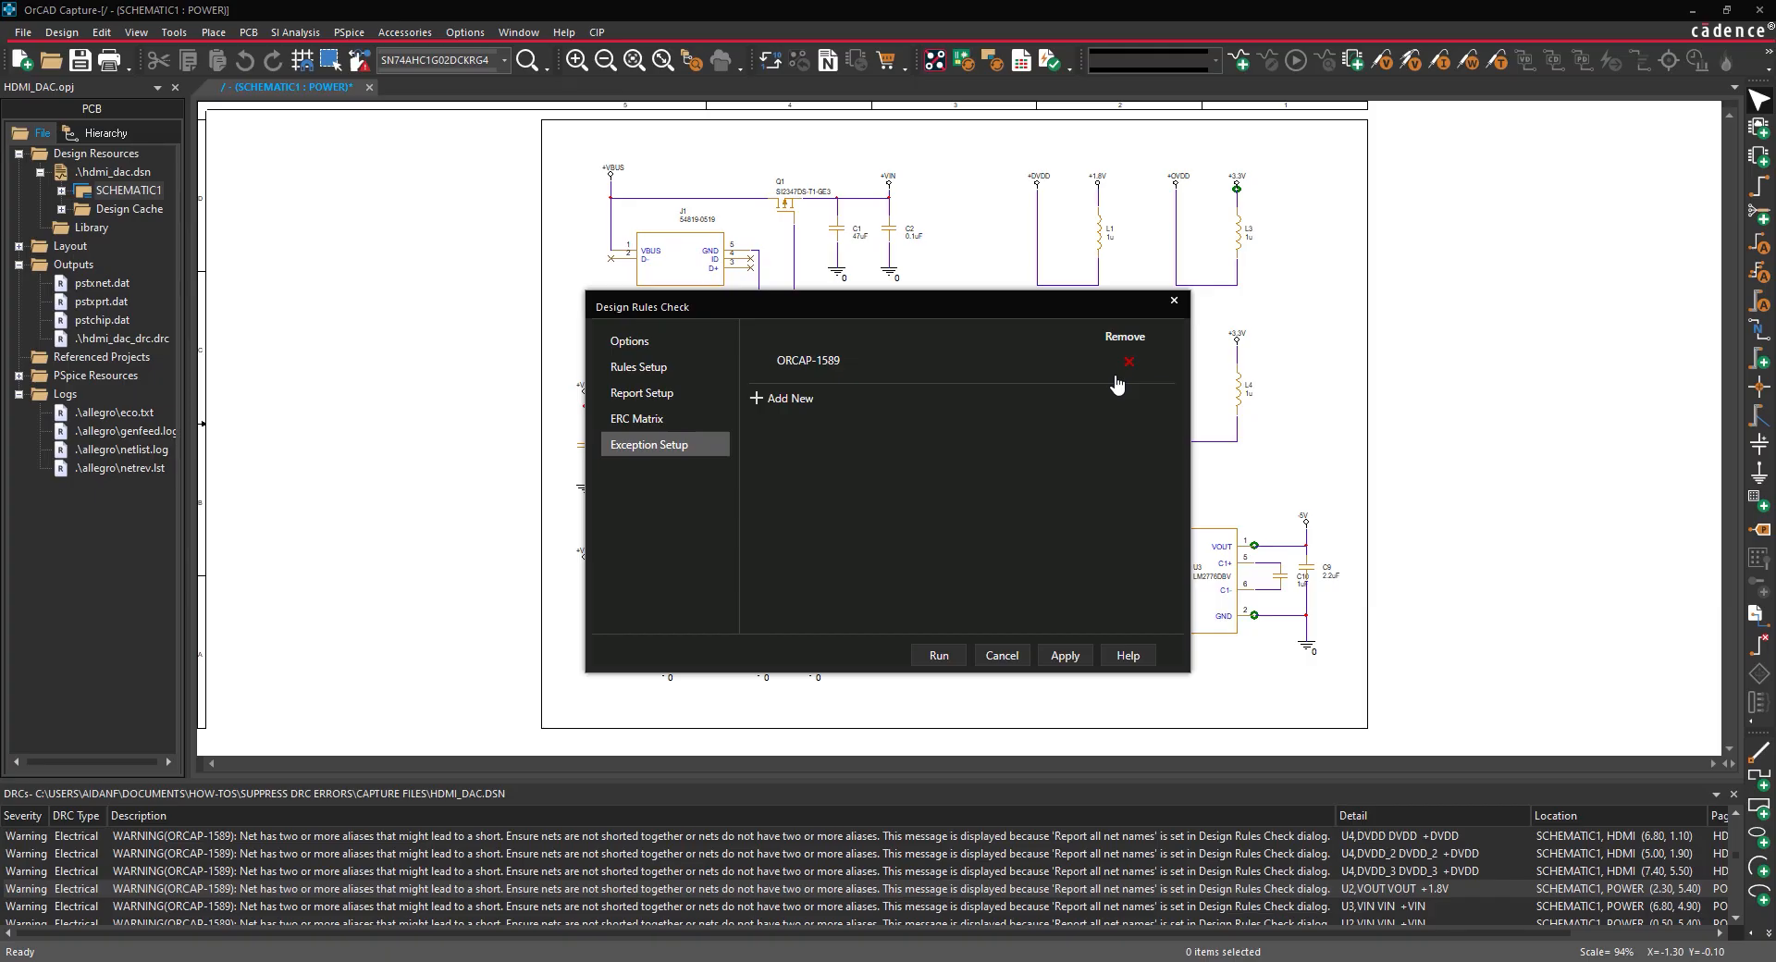
# Step: Run the design rules check with the new exception, accepting the undo warning and saving the changes to HDMI_DAC.DSN
pyautogui.click(926, 657)
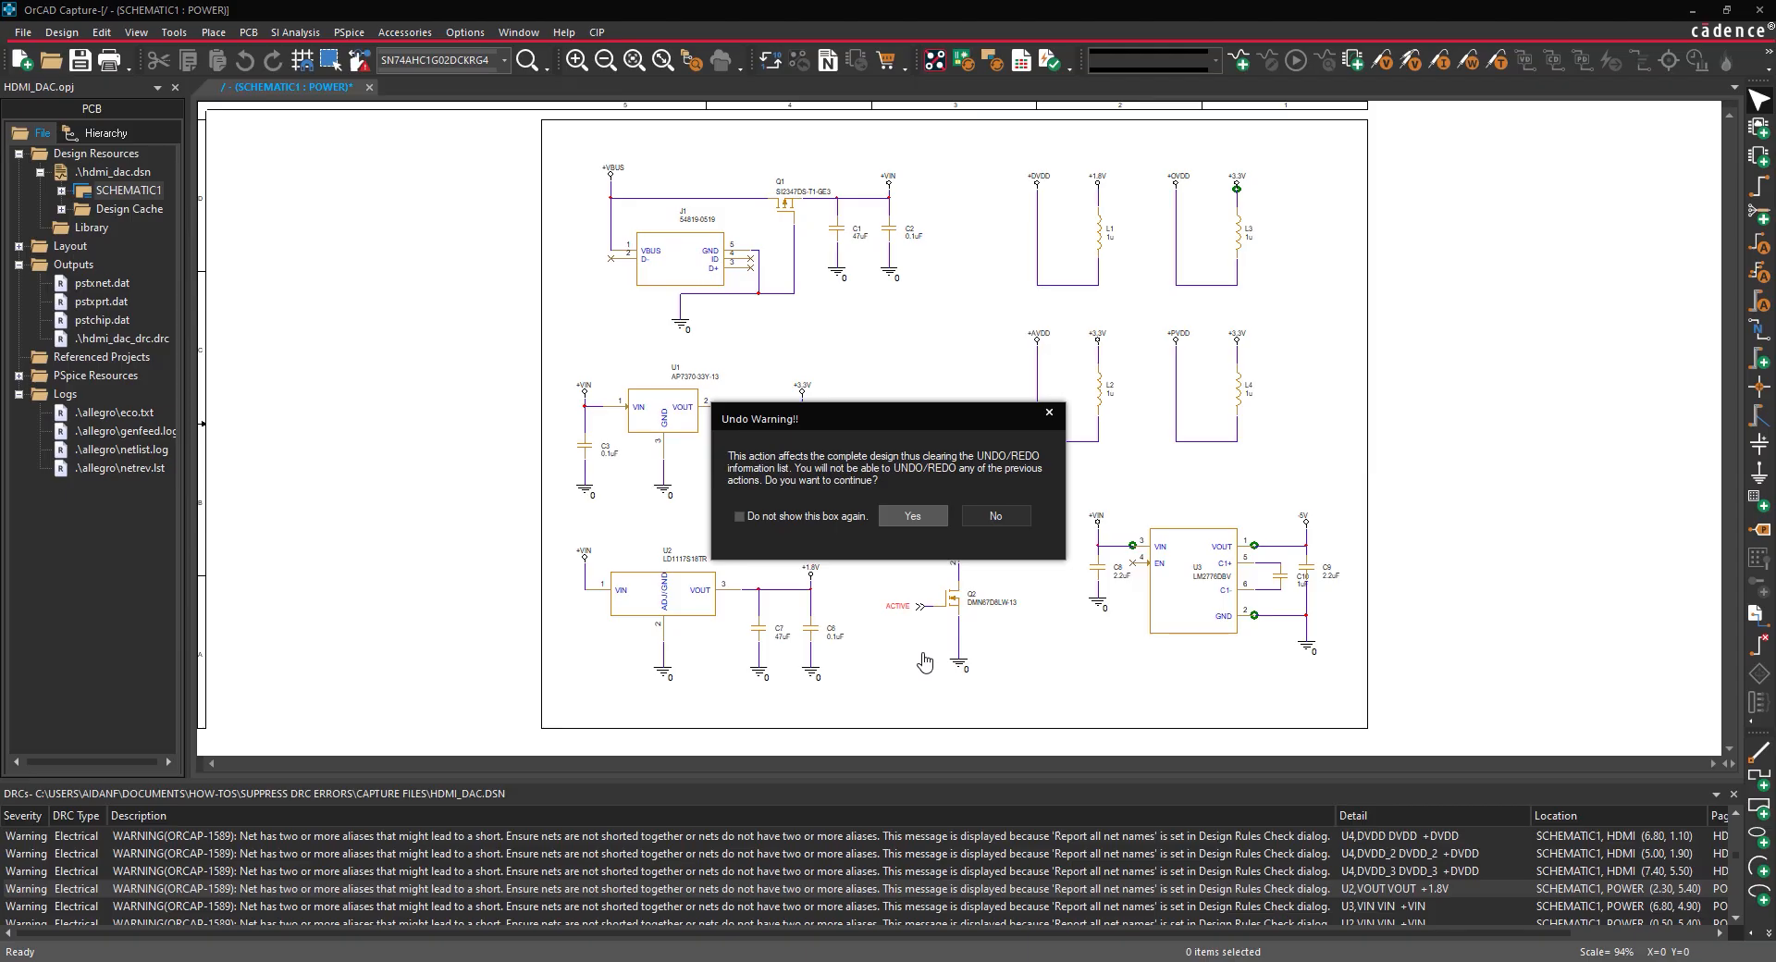
pyautogui.click(914, 518)
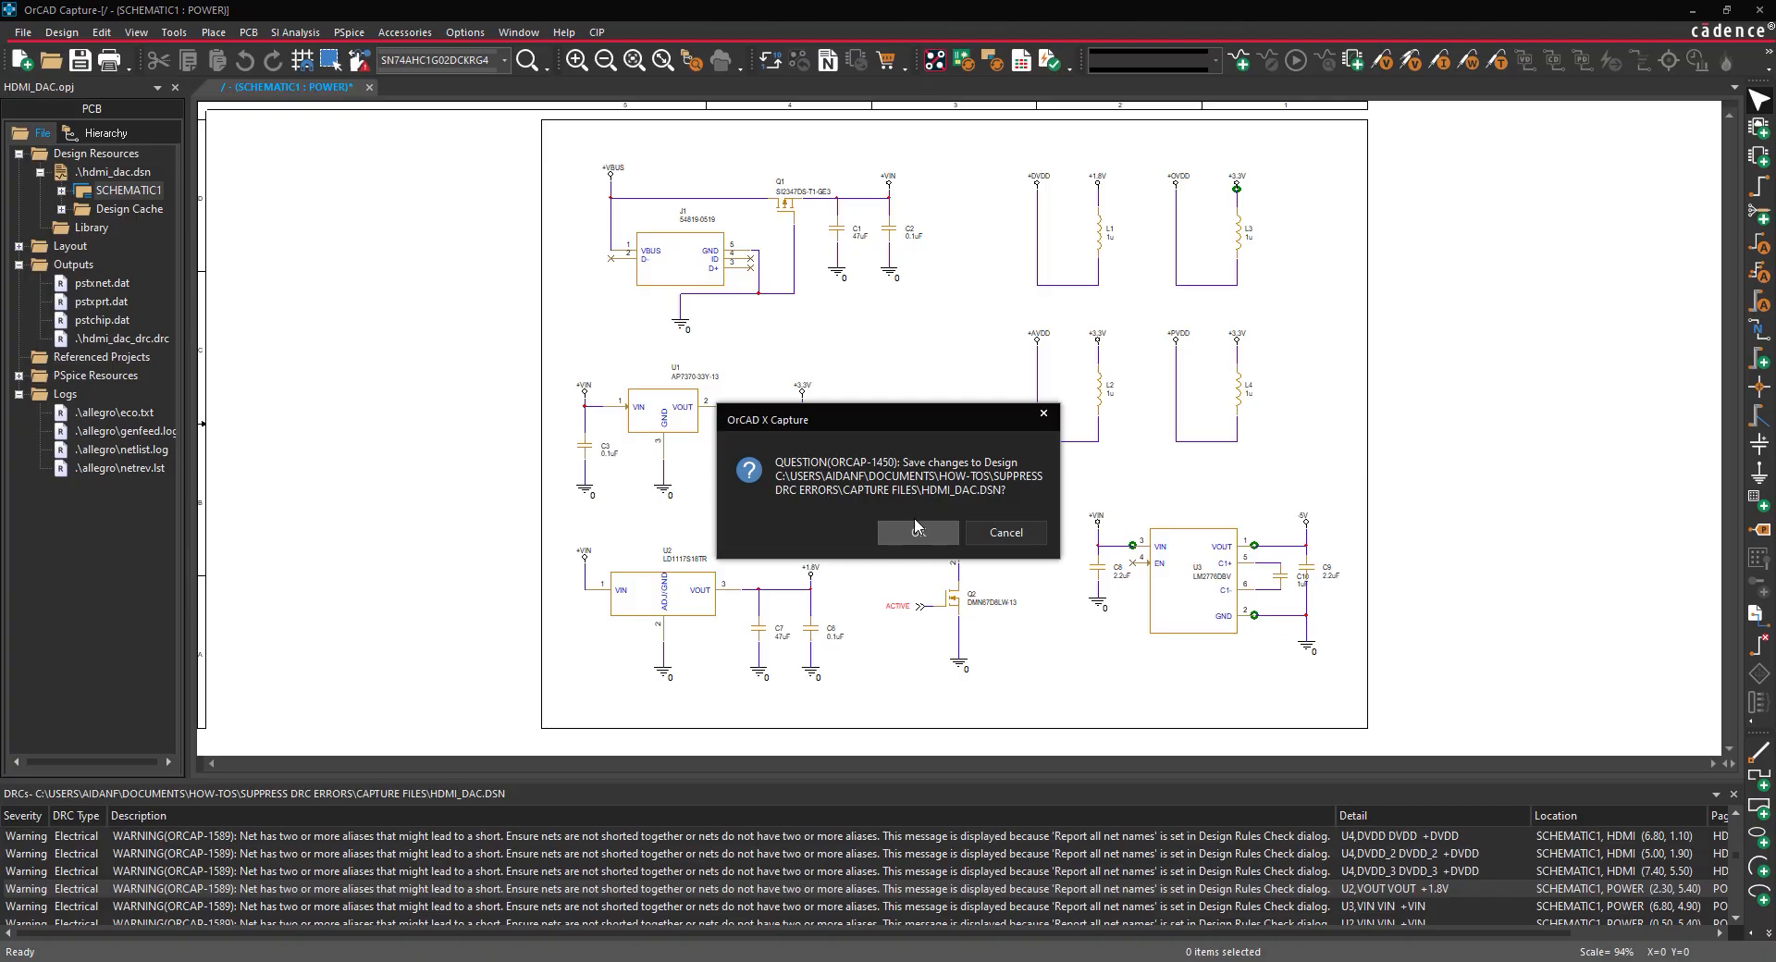
pyautogui.click(913, 529)
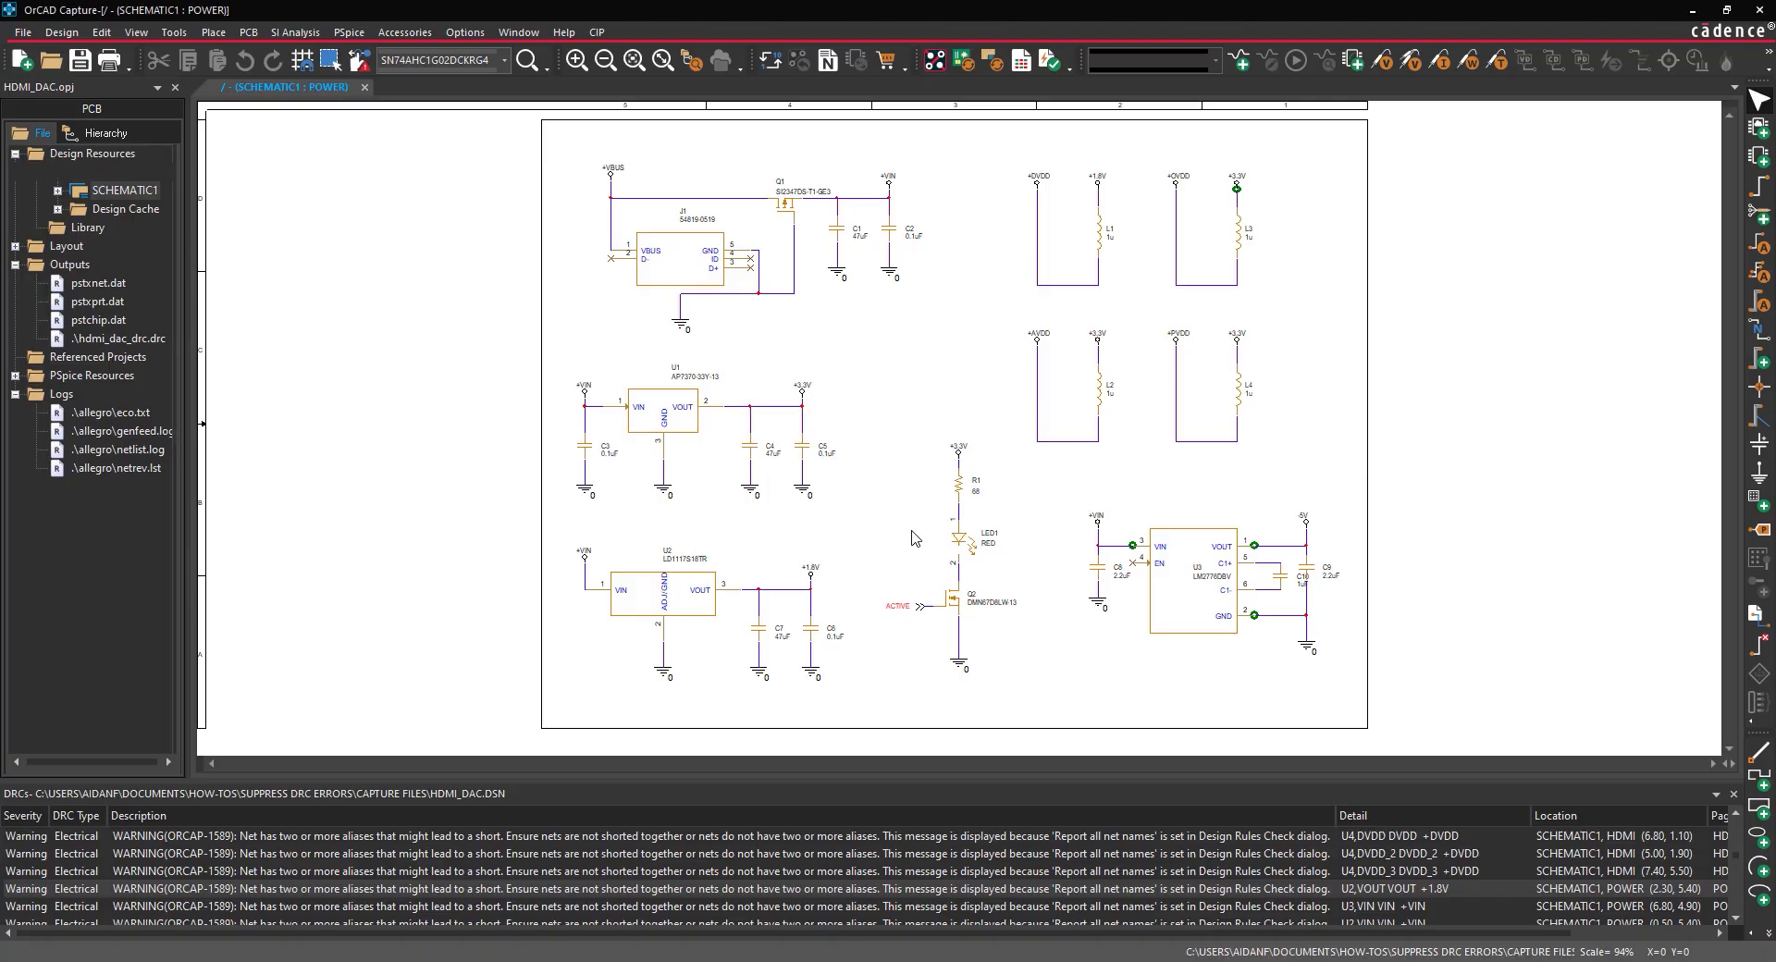
pyautogui.click(982, 532)
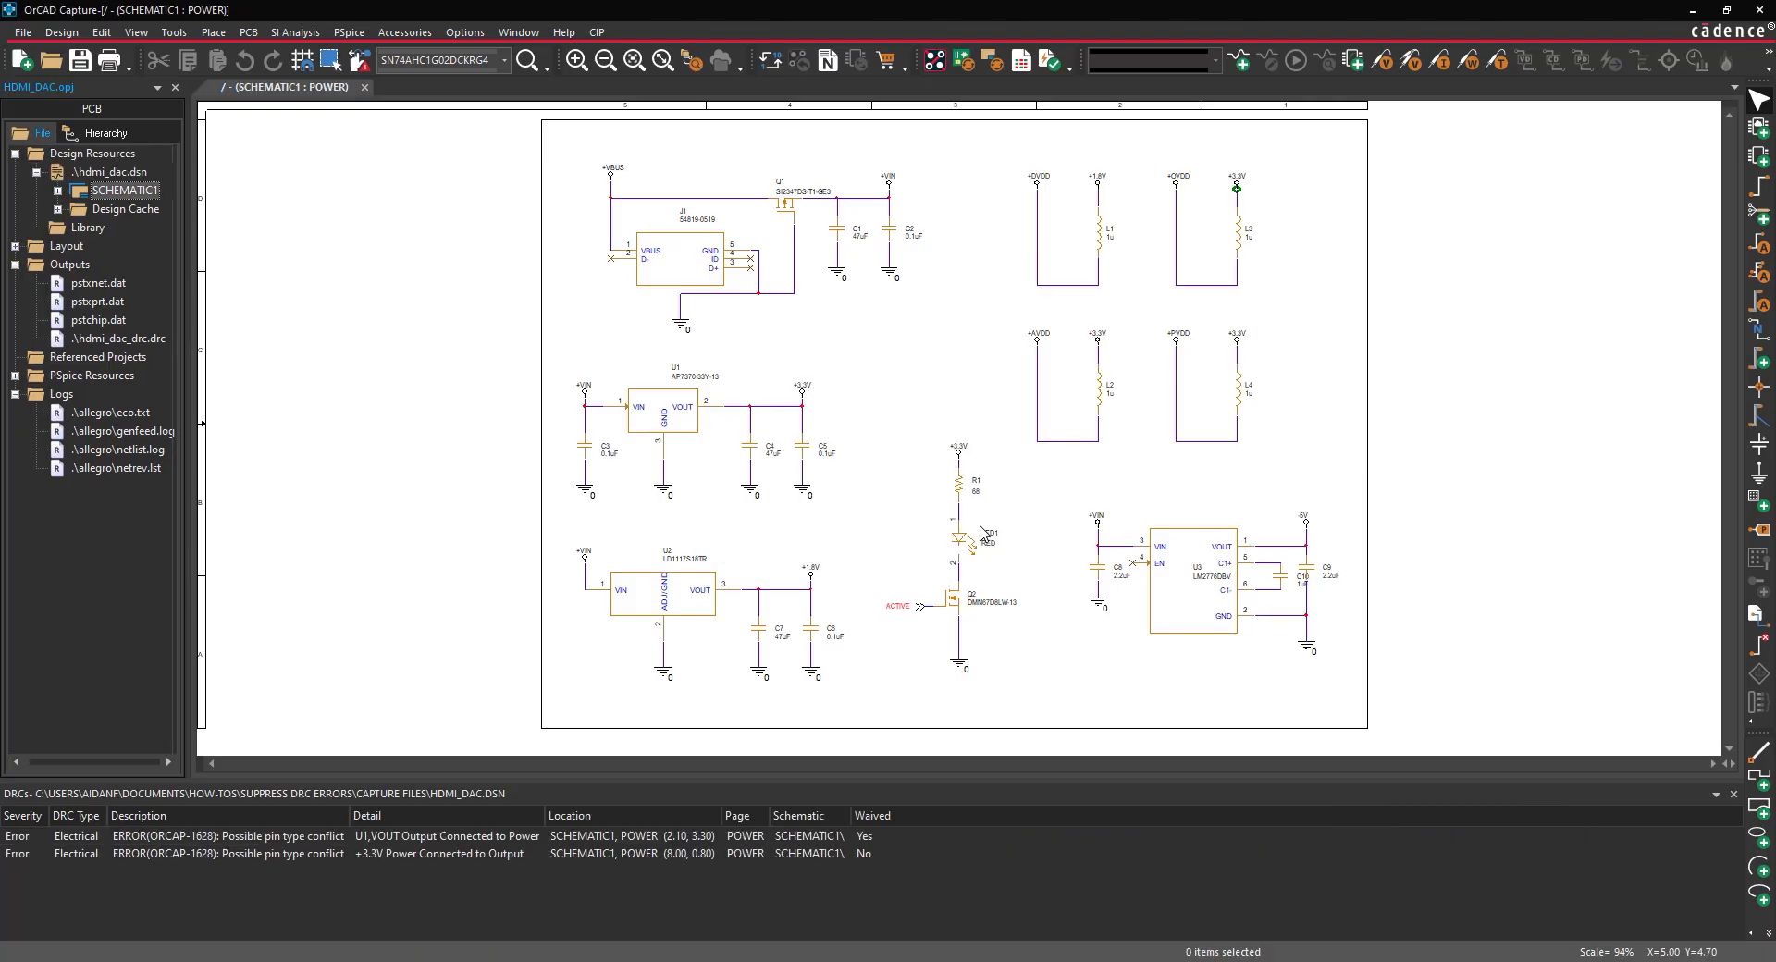